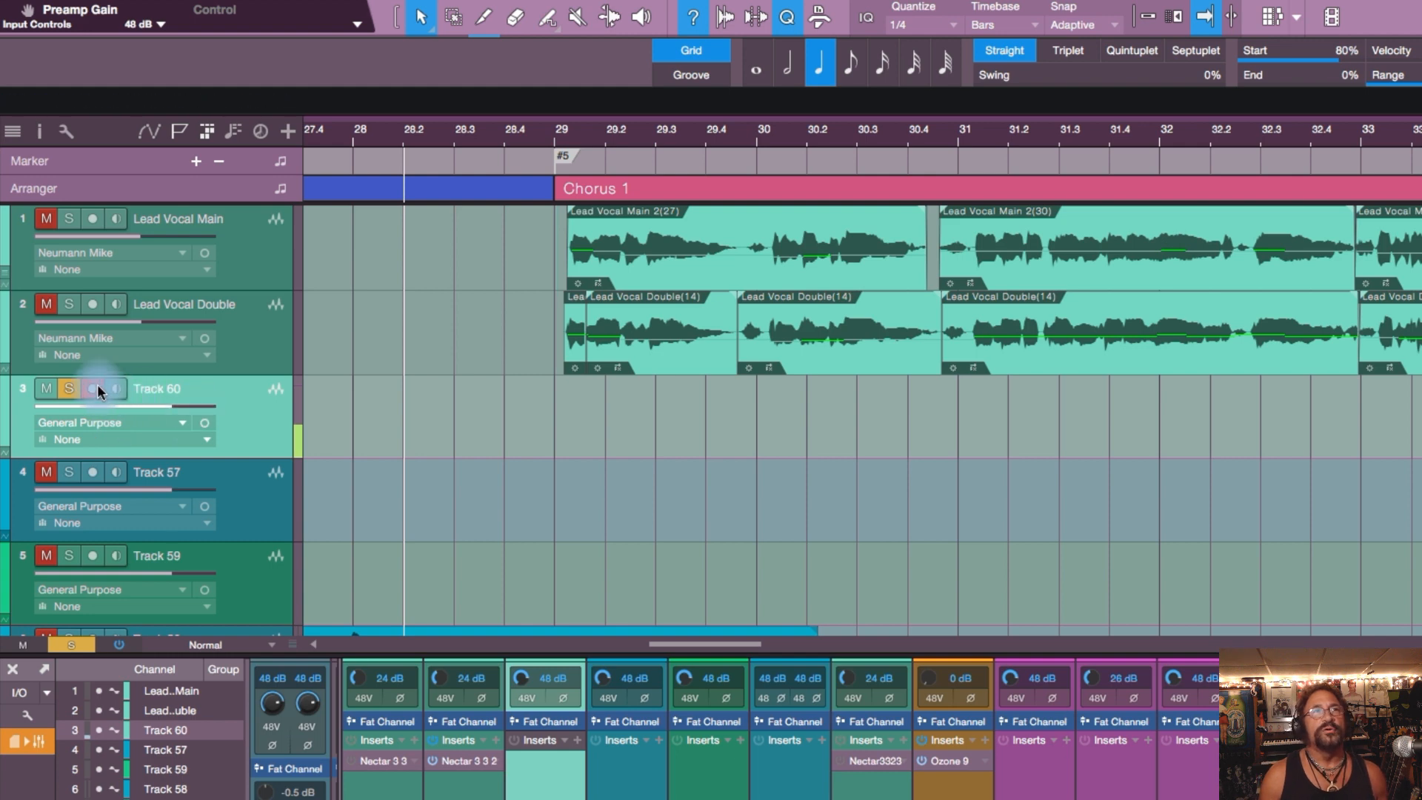
- Arm Track 60 for recording with its solo turned on
{"action": "left_click", "coordinate": [68, 389]}
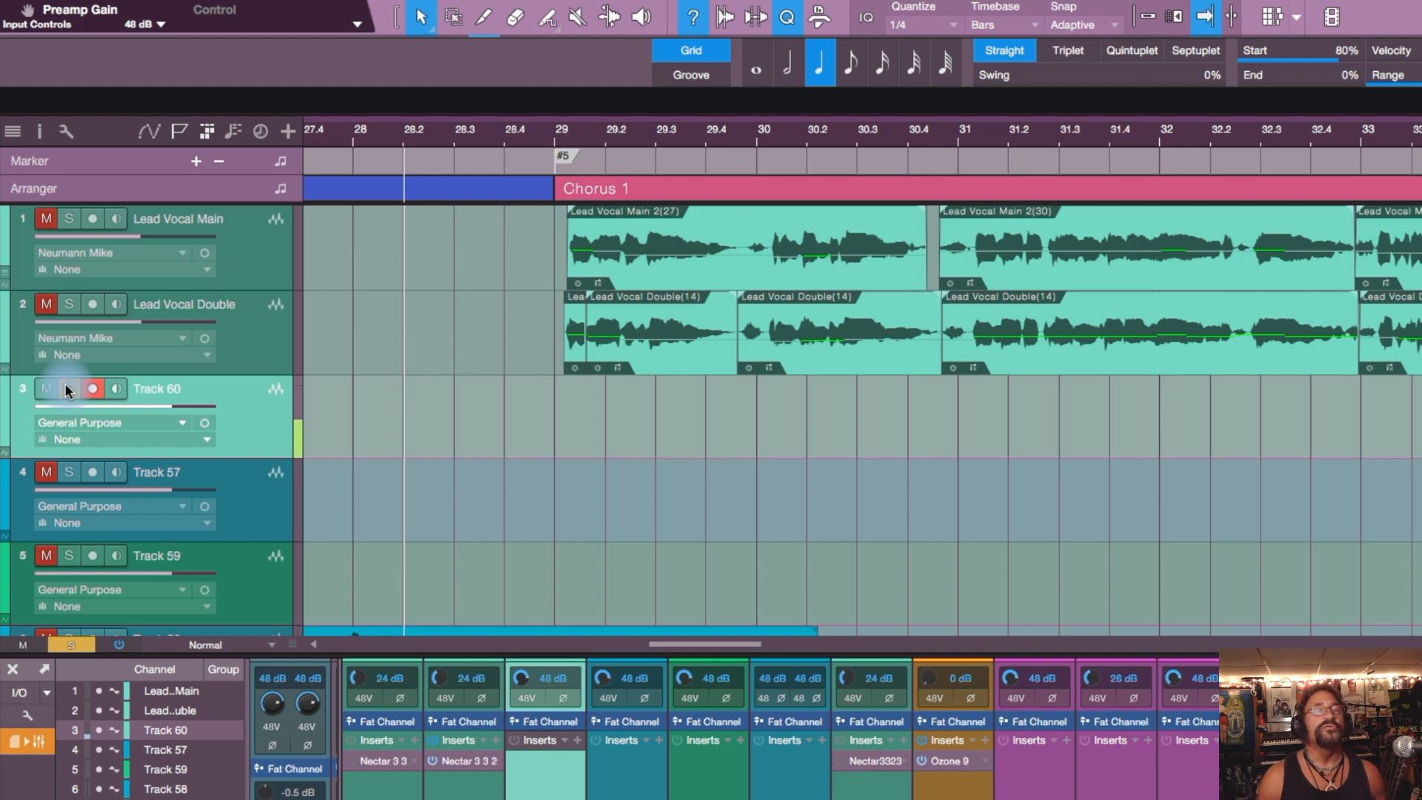
{"action": "left_click", "coordinate": [67, 387]}
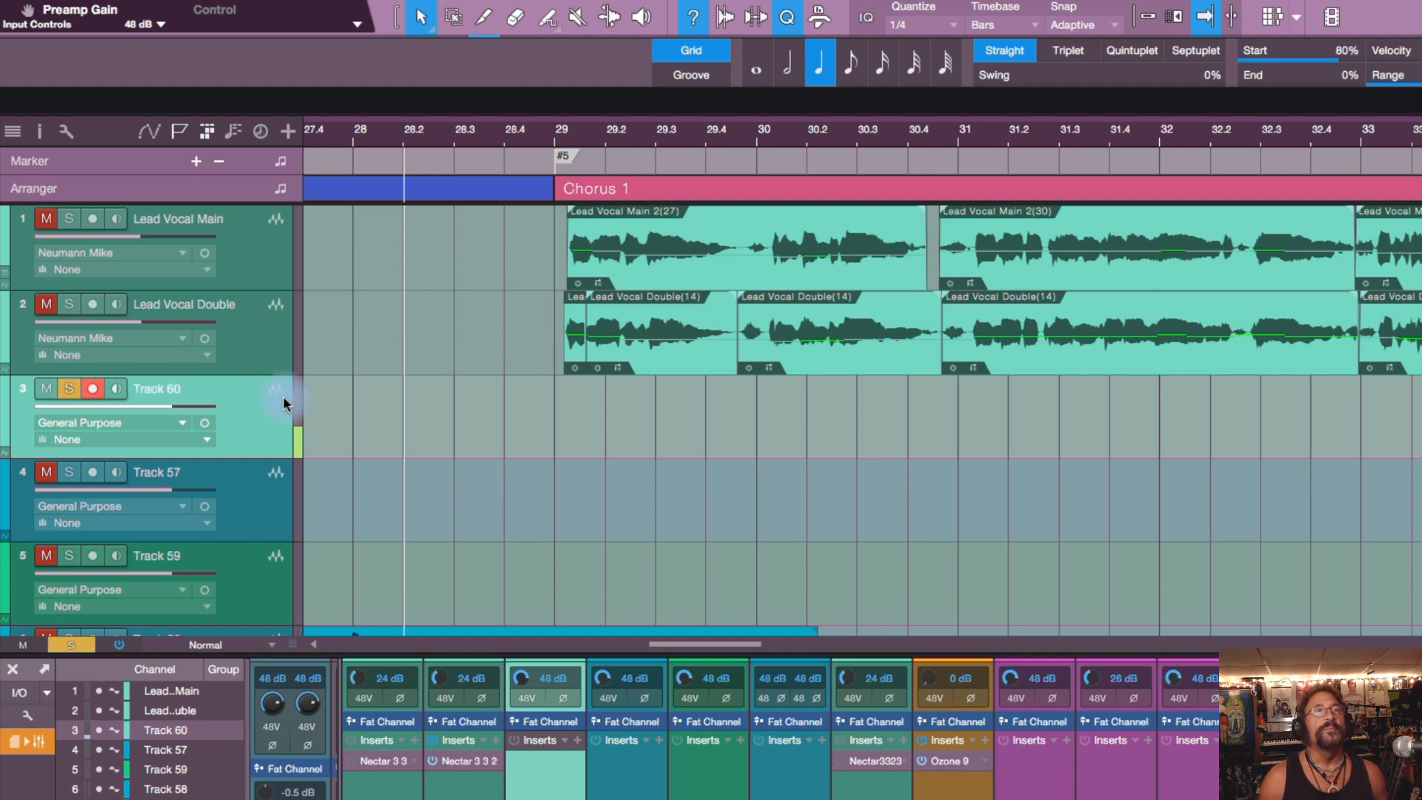
{"action": "right_click", "coordinate": [251, 417]}
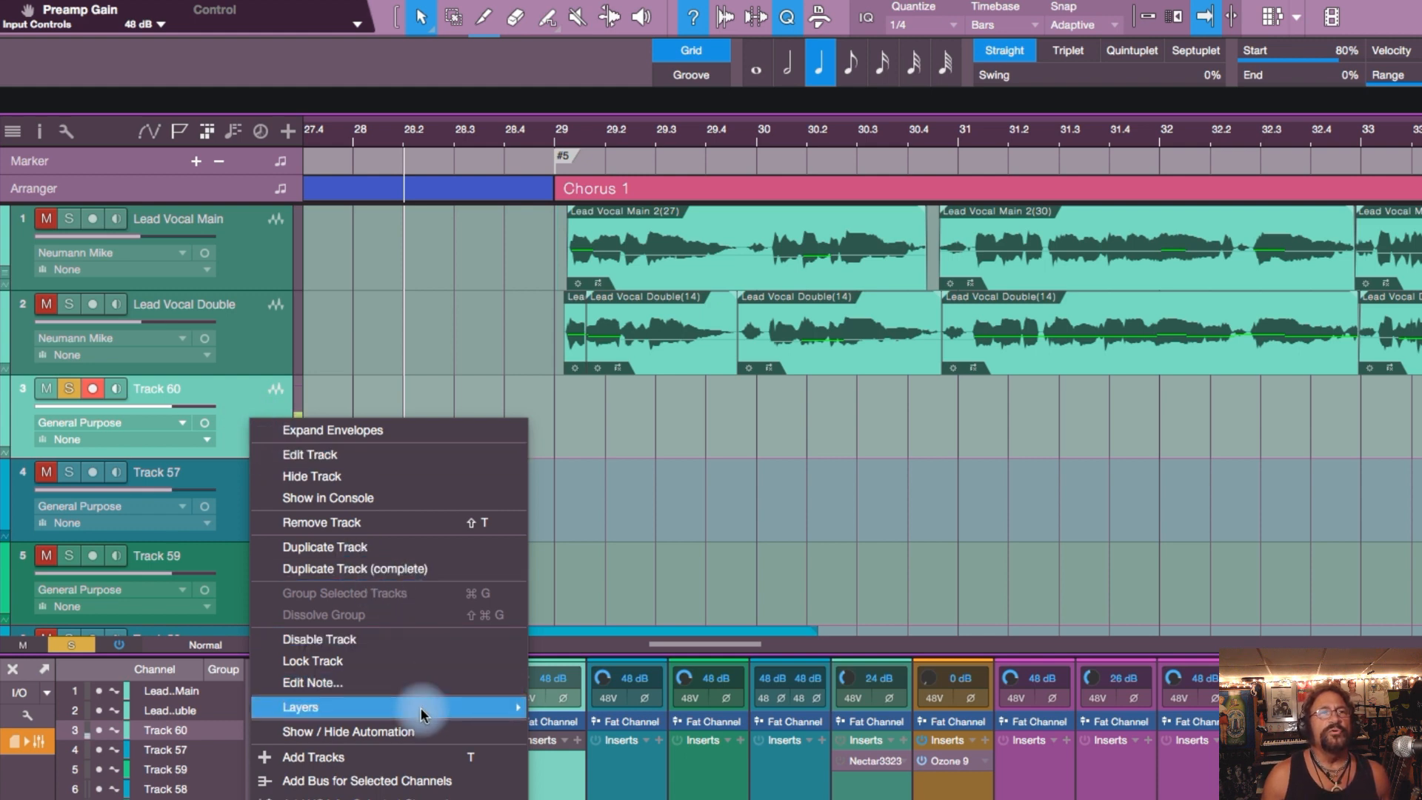
{"action": "mouse_move", "coordinate": [421, 709]}
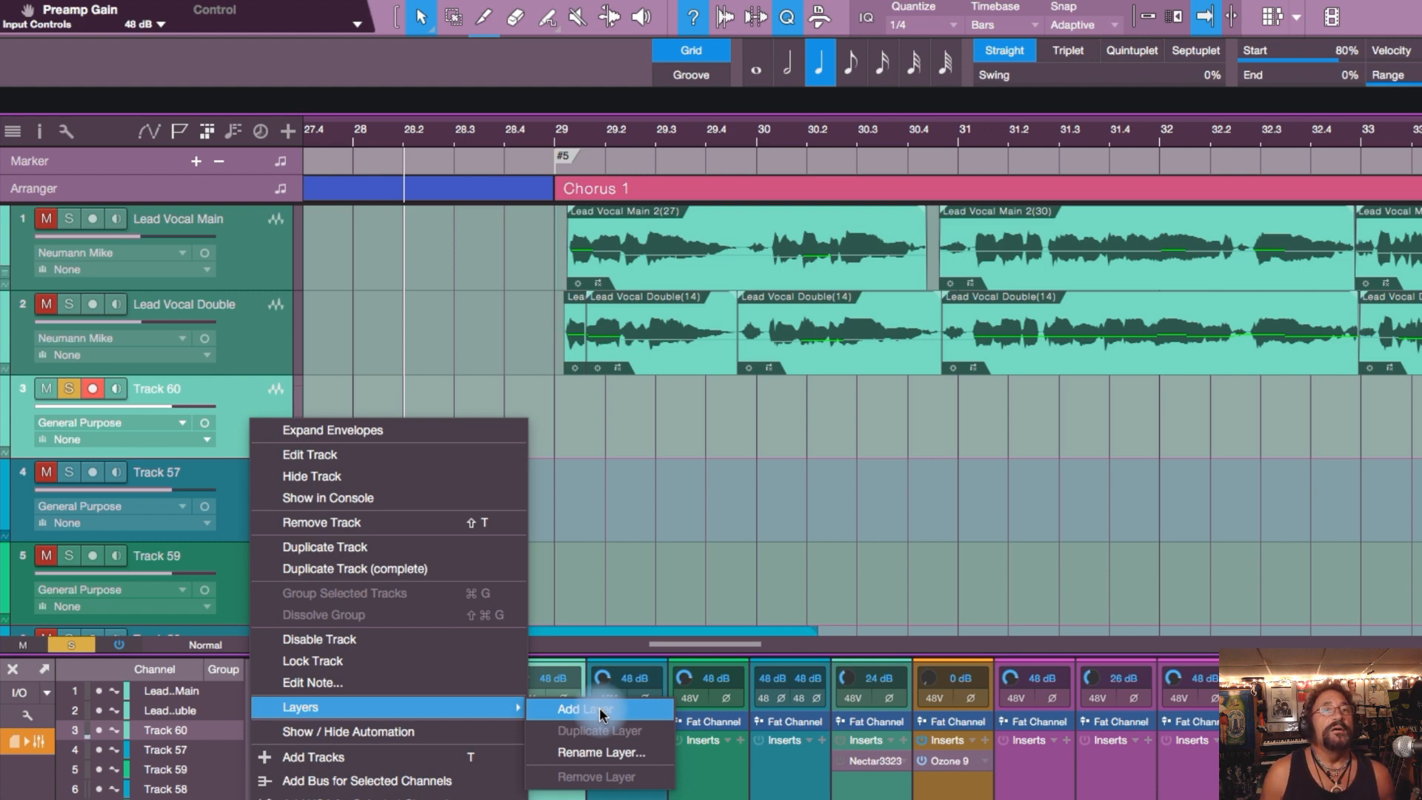
{"action": "left_click", "coordinate": [747, 422]}
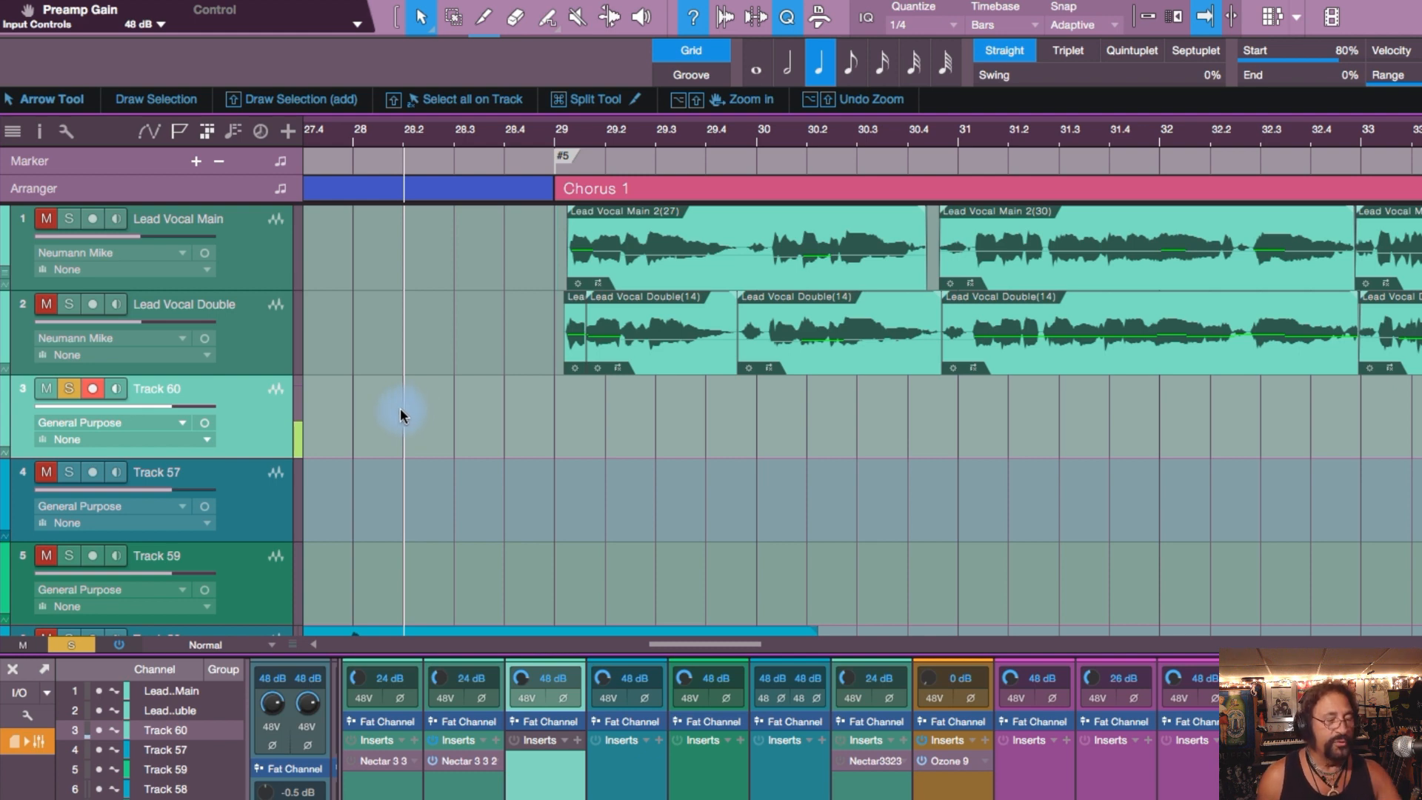
- Record a first take on Track 60 from bar 28.2 and add a new layer, keeping the track's layers expanded
{"action": "key", "text": "KP_Multiply"}
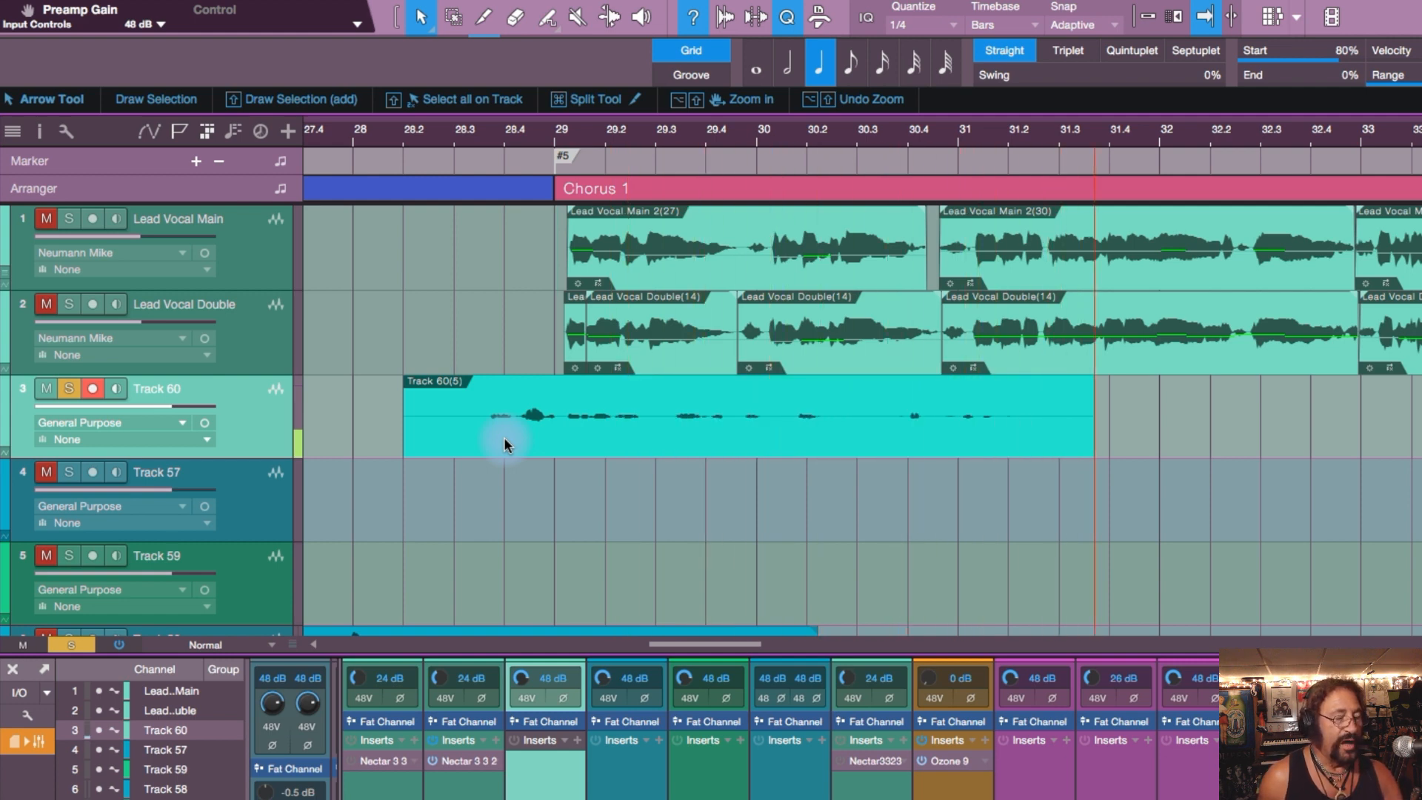
{"action": "key", "text": "space"}
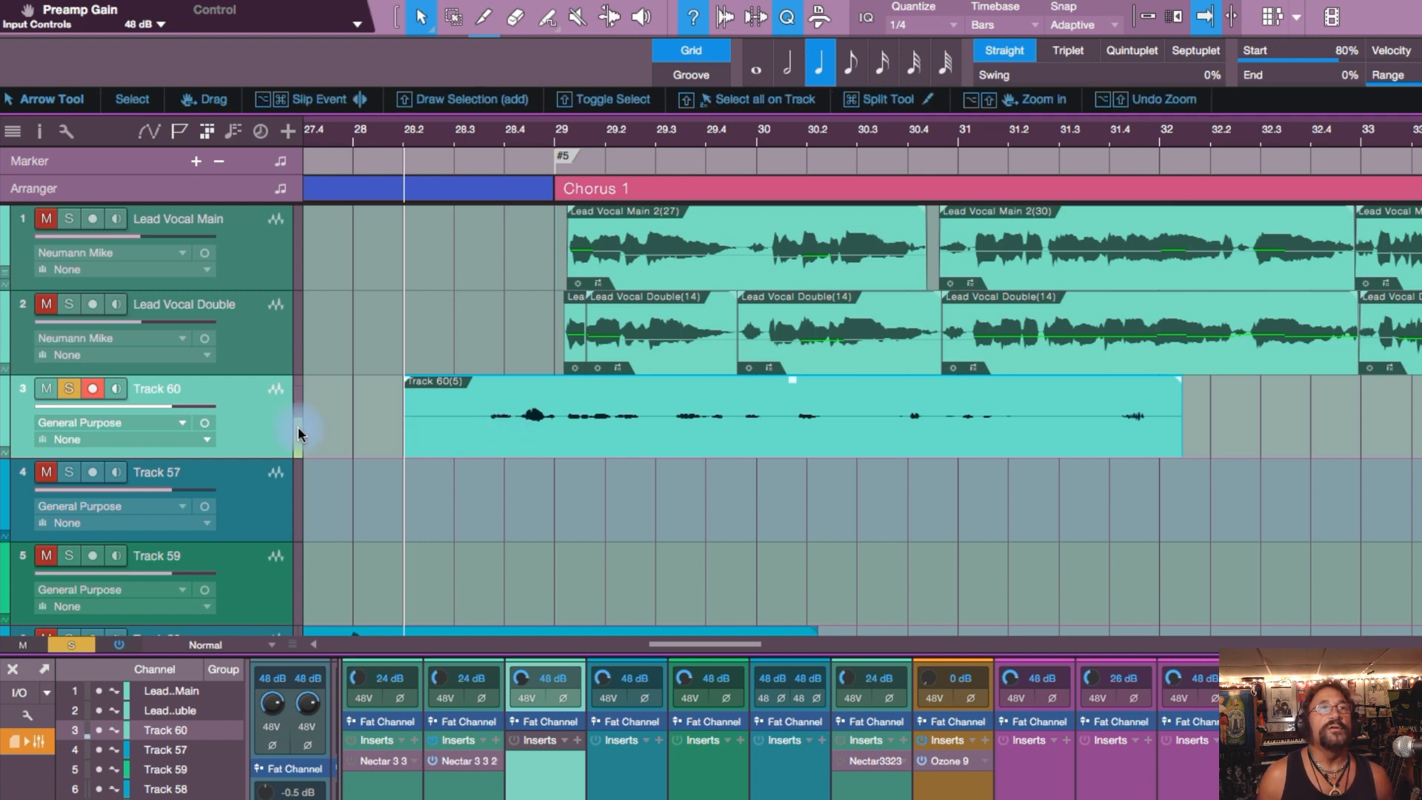
{"action": "right_click", "coordinate": [255, 411]}
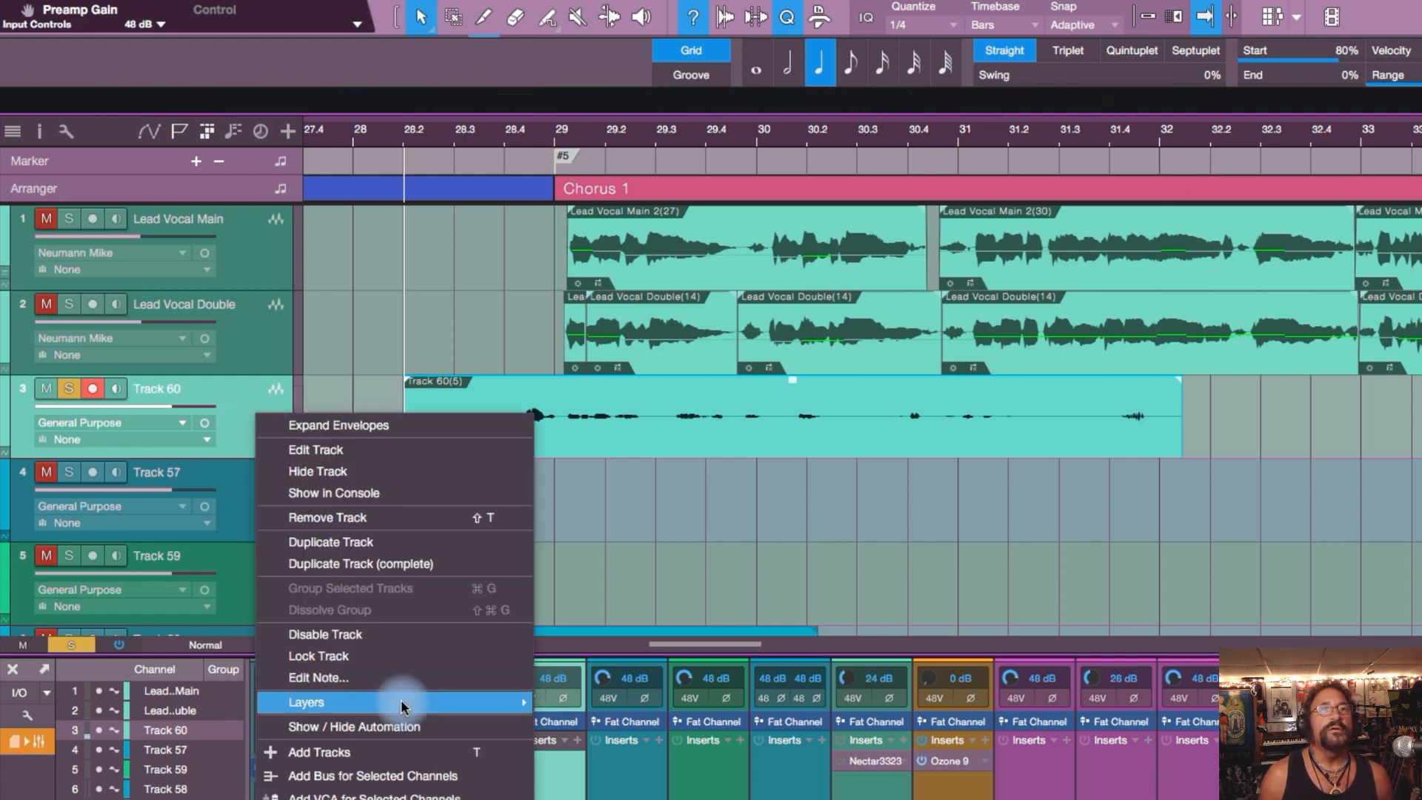
{"action": "mouse_move", "coordinate": [401, 701]}
{"action": "left_click", "coordinate": [582, 699]}
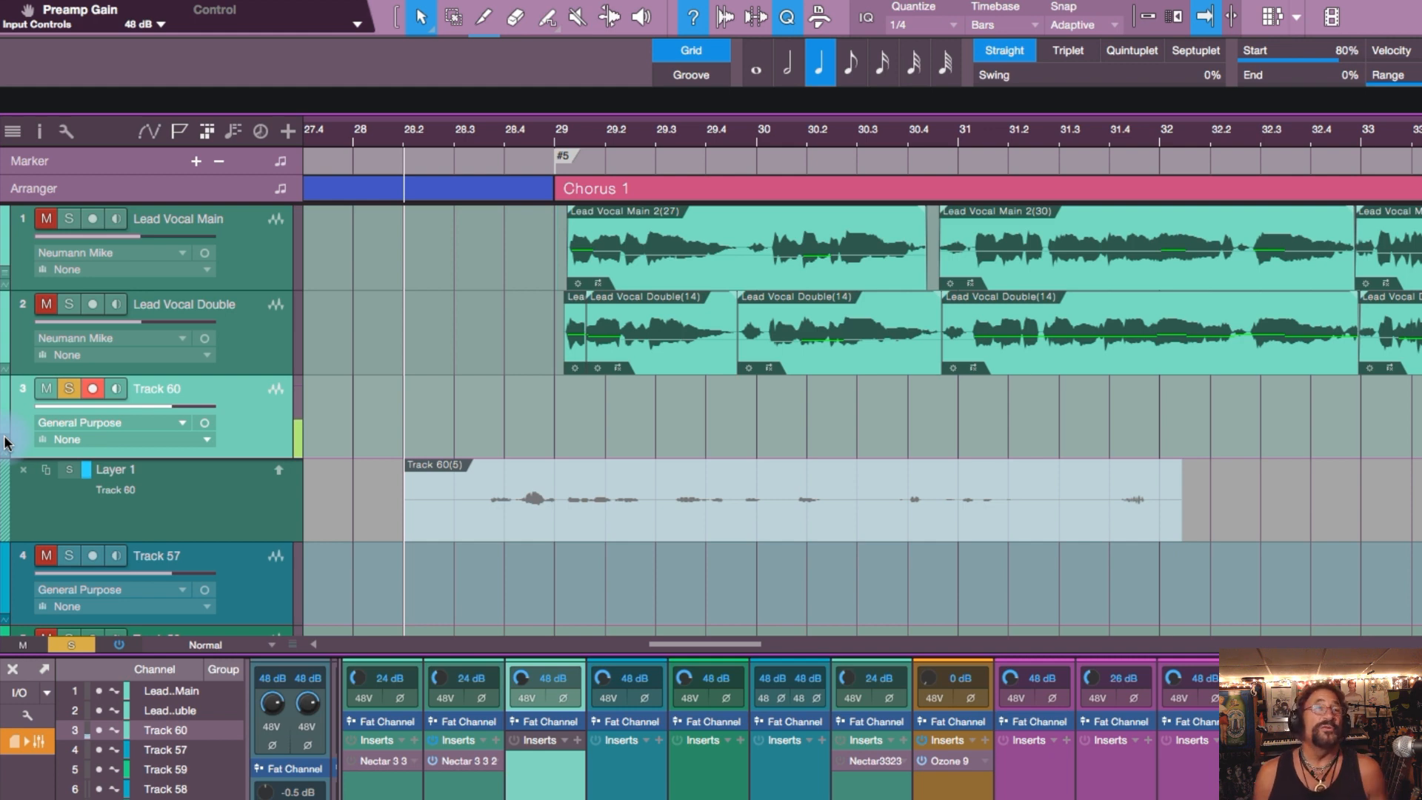
{"action": "left_click", "coordinate": [5, 438]}
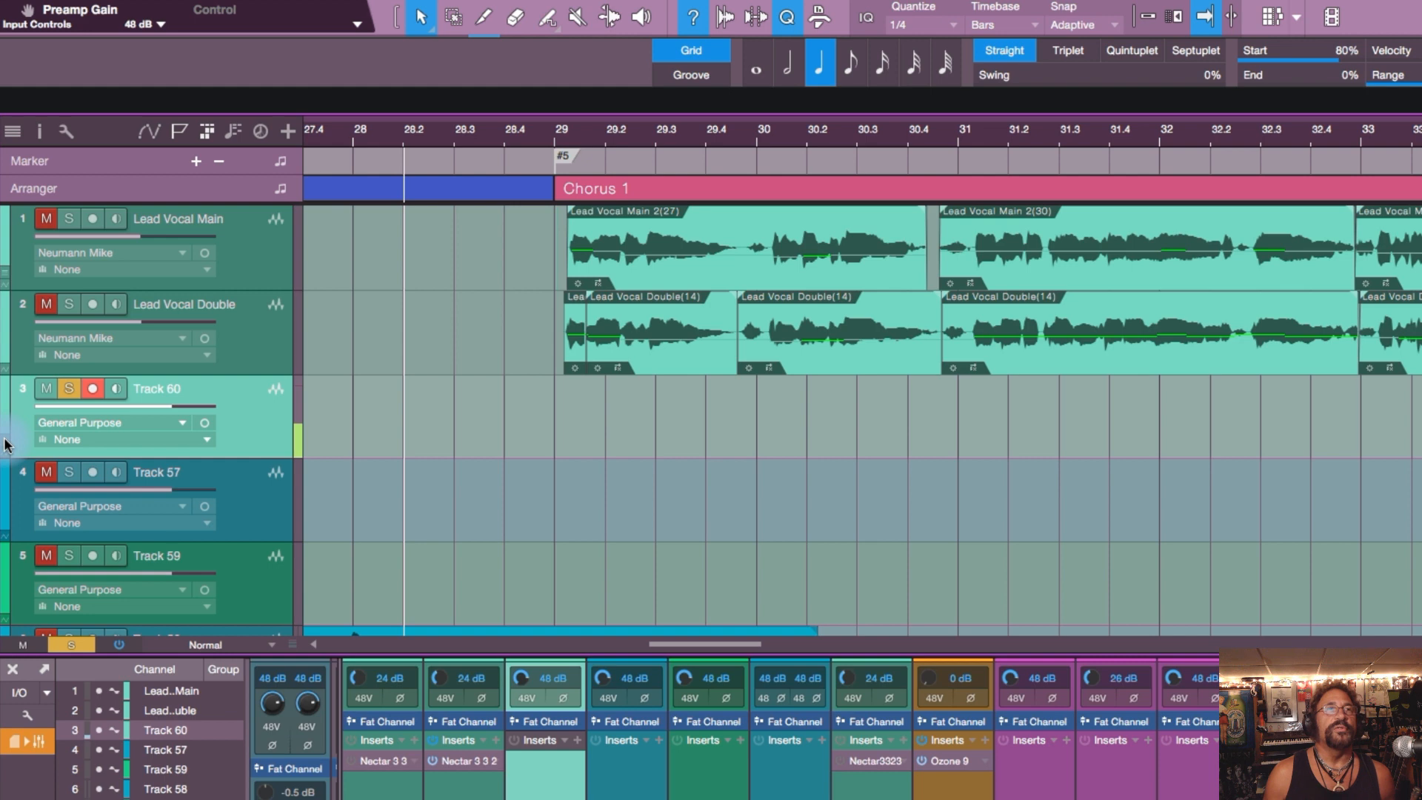
{"action": "left_click", "coordinate": [4, 442]}
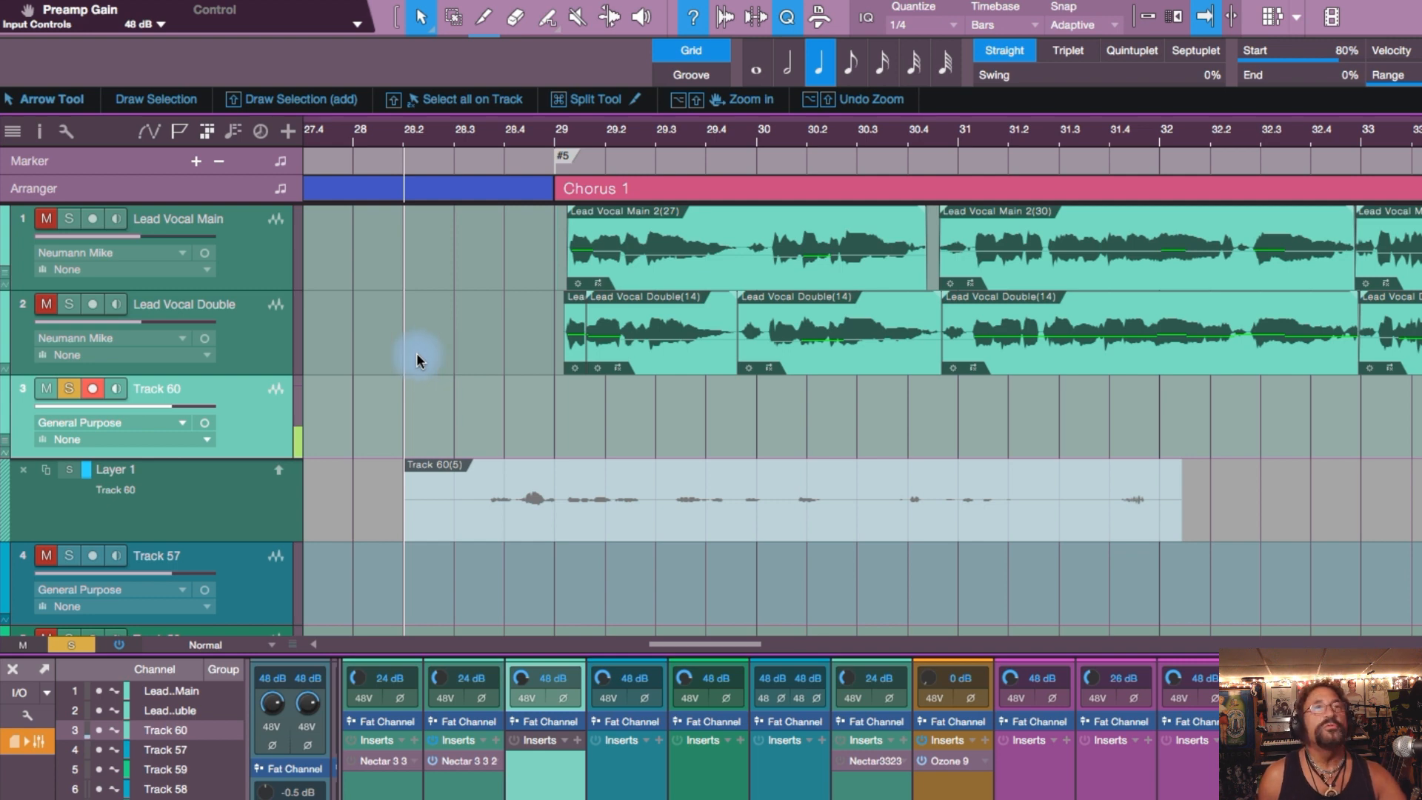
- Record a second take on Track 60 from bar 28.2 and add another new layer to the track
{"action": "key", "text": "KP_Multiply"}
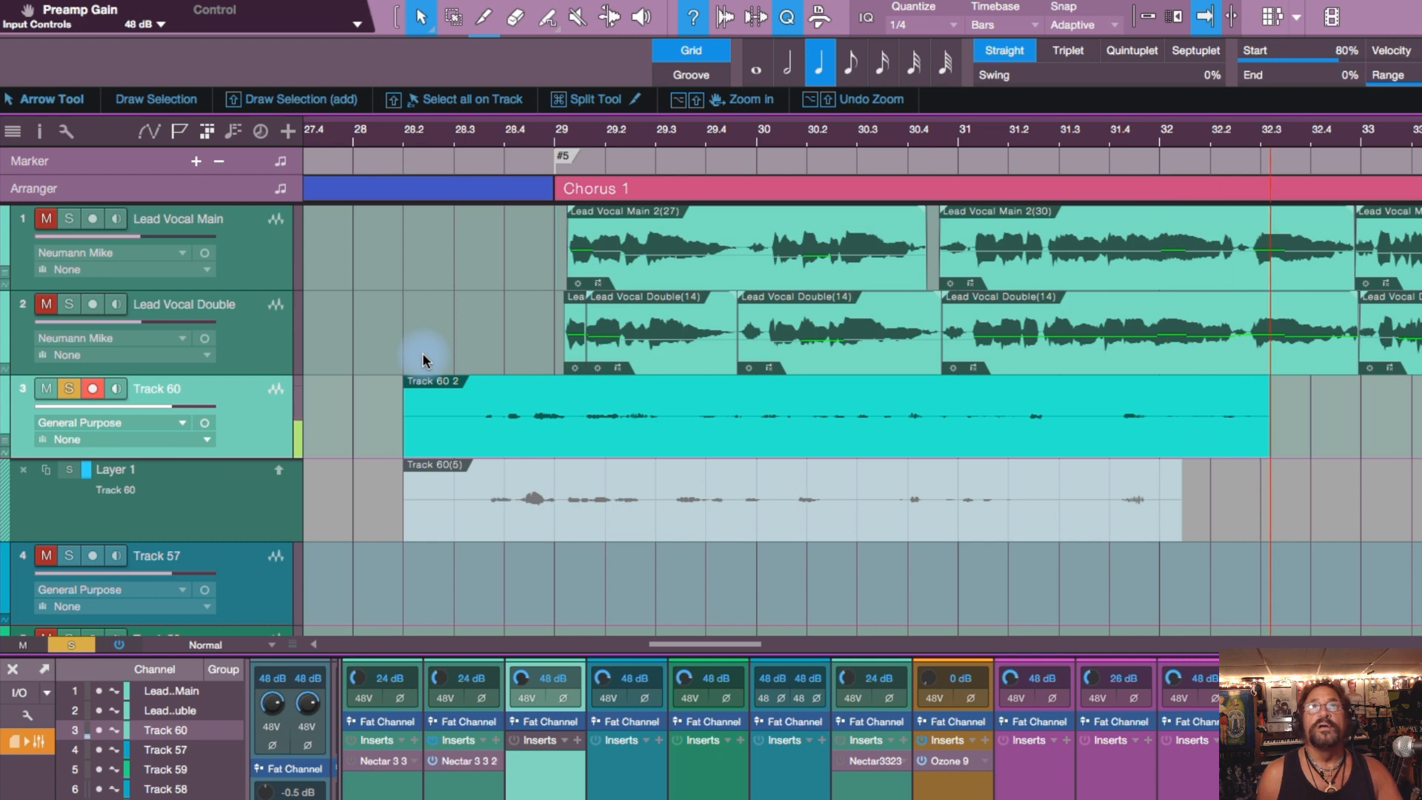
{"action": "key", "text": "space"}
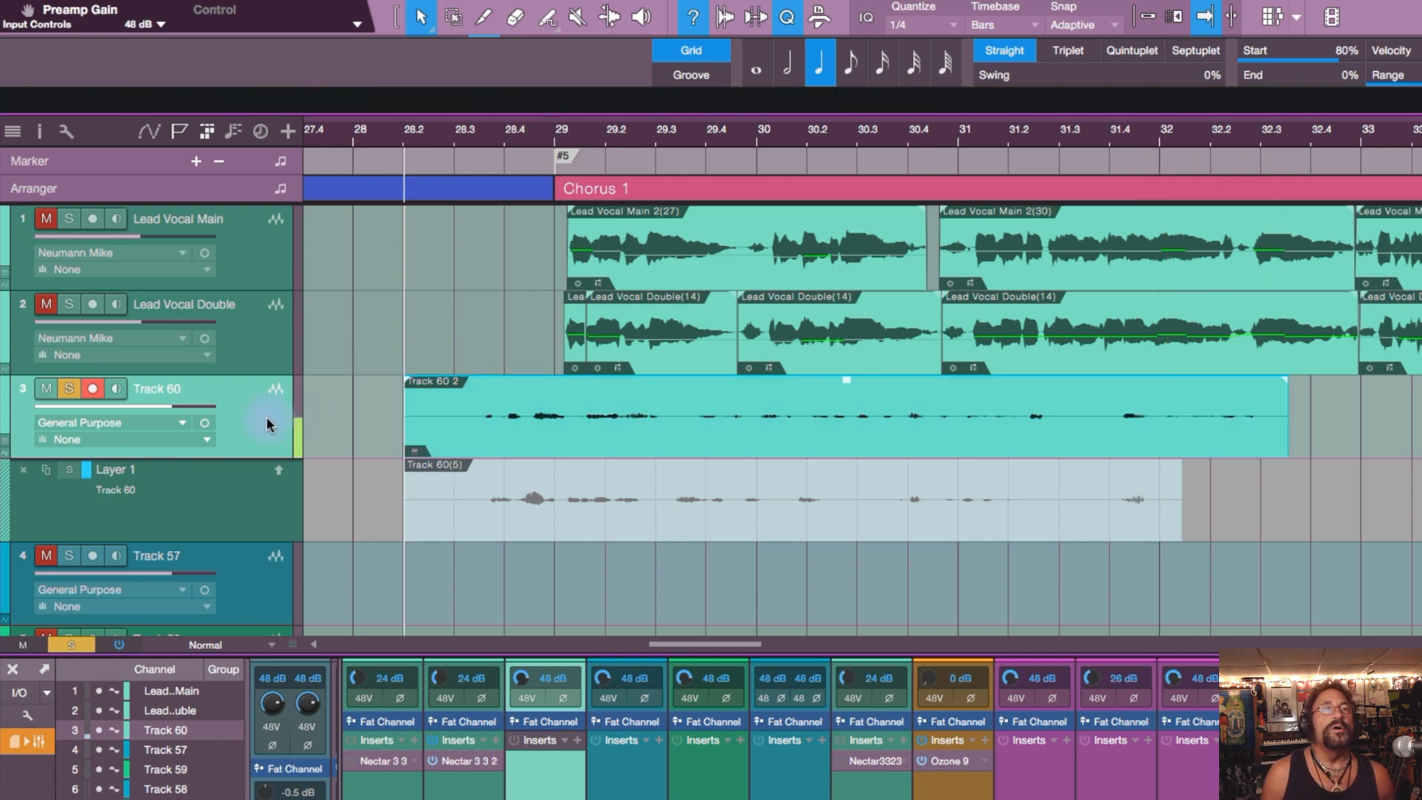
{"action": "right_click", "coordinate": [268, 425]}
{"action": "mouse_move", "coordinate": [437, 730]}
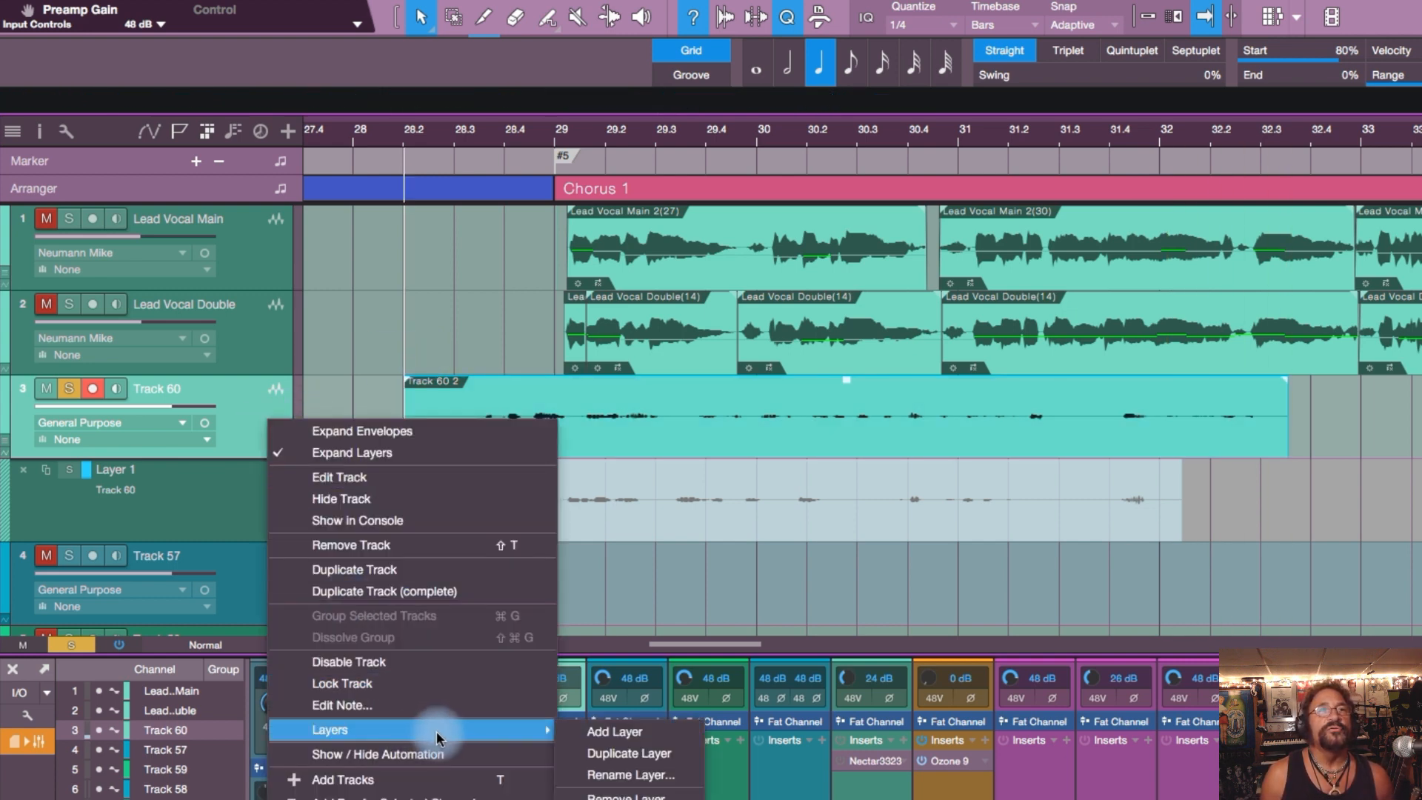
{"action": "left_click", "coordinate": [619, 731]}
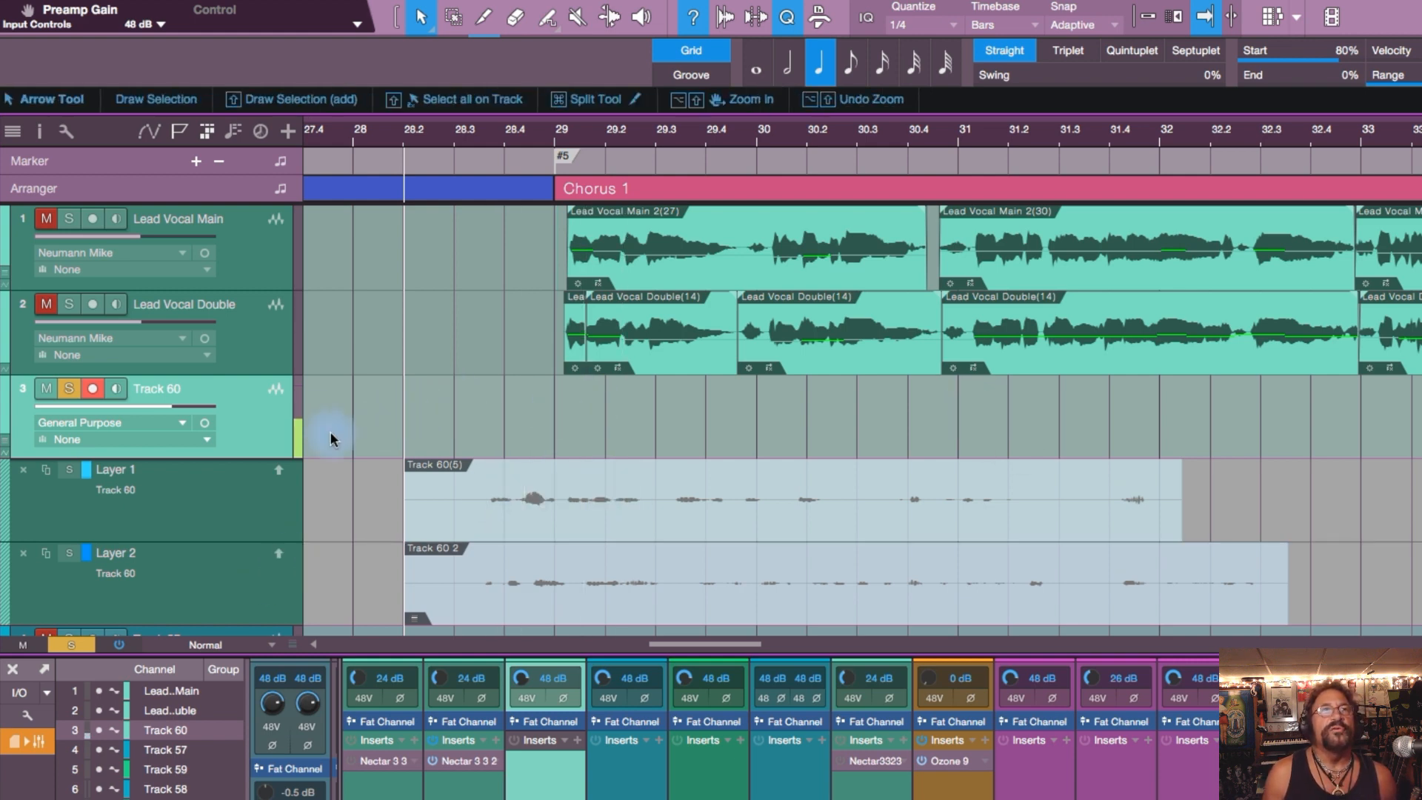
- Cycle the active layer of Track 60 through Layer 1, Layer 2 and Layer 3 twice
{"action": "left_click", "coordinate": [278, 471]}
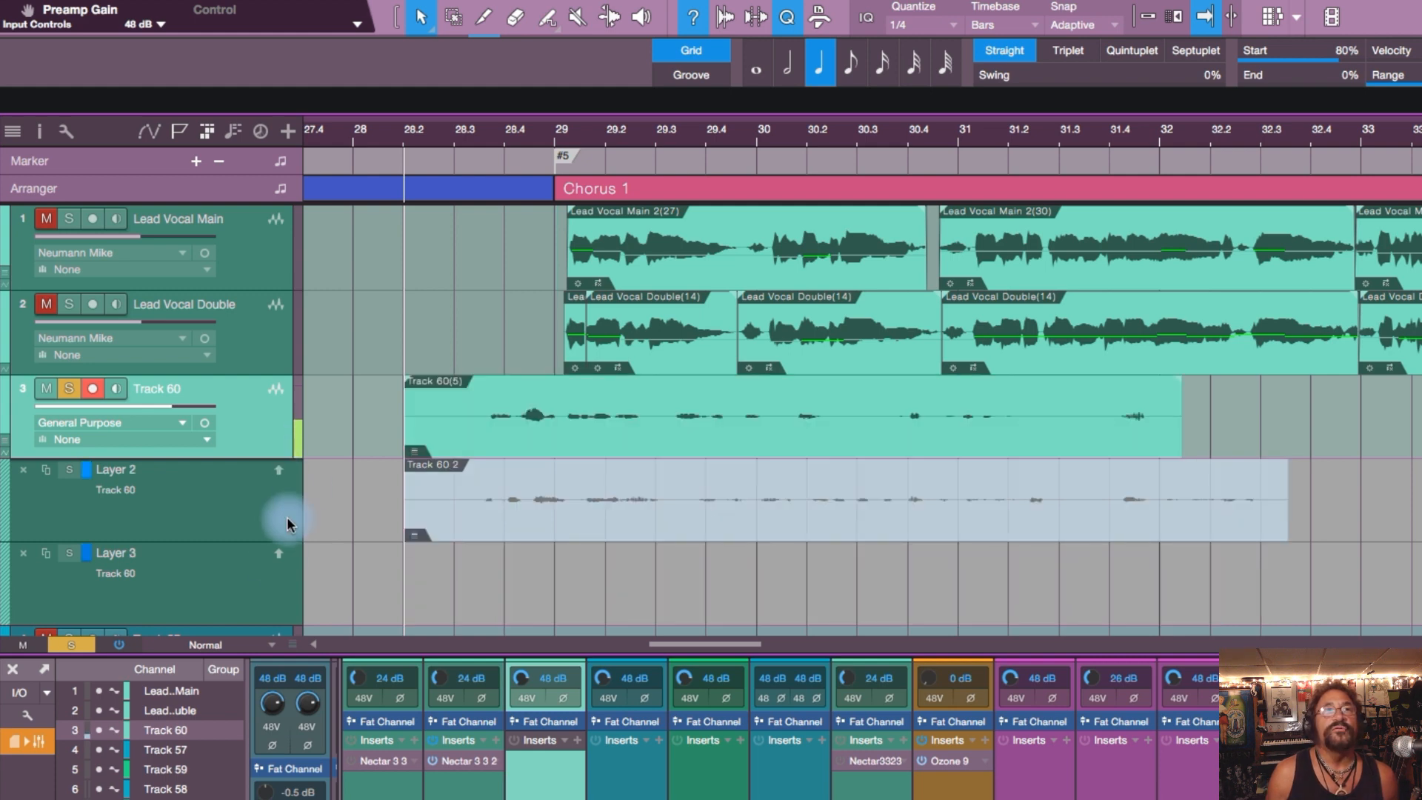
{"action": "left_click", "coordinate": [279, 472]}
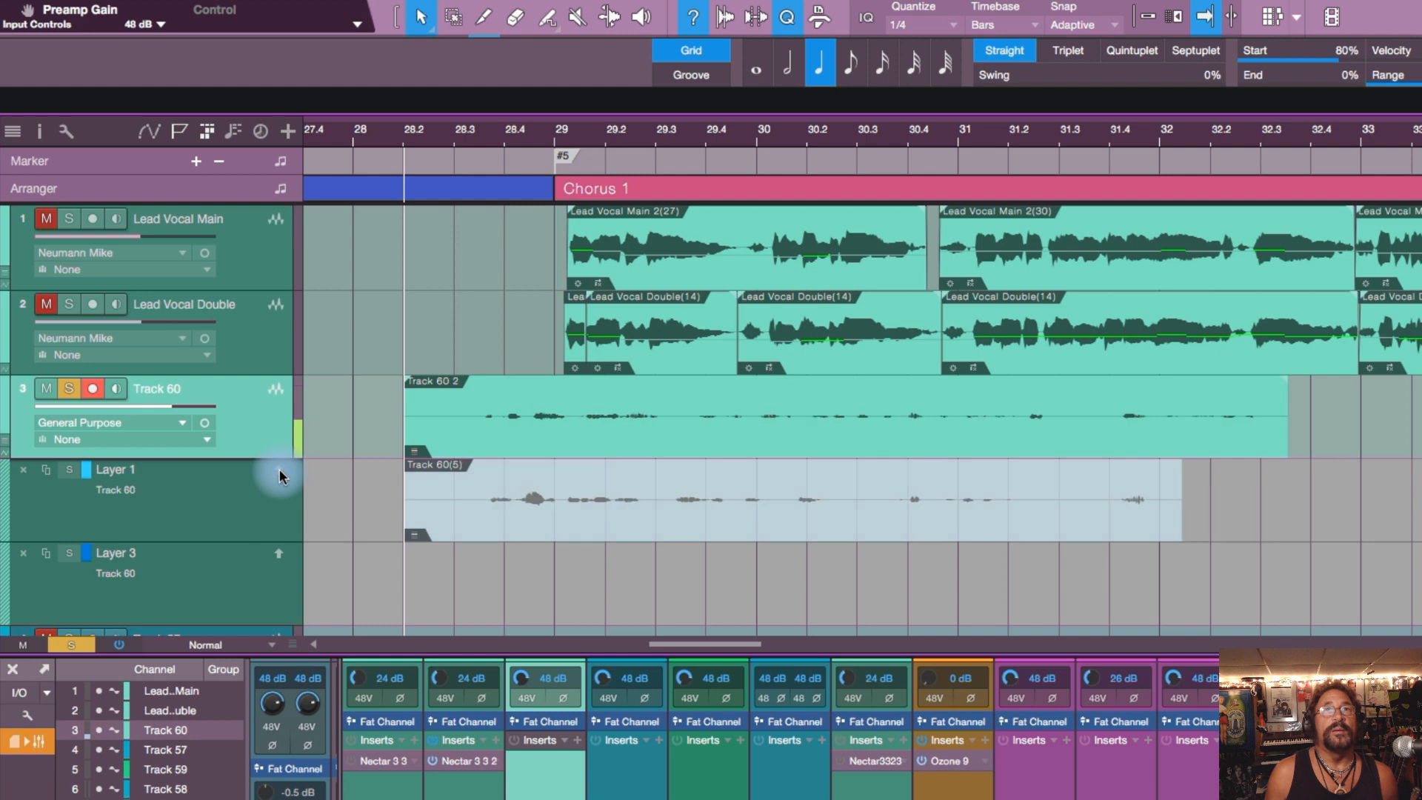
{"action": "left_click", "coordinate": [279, 552]}
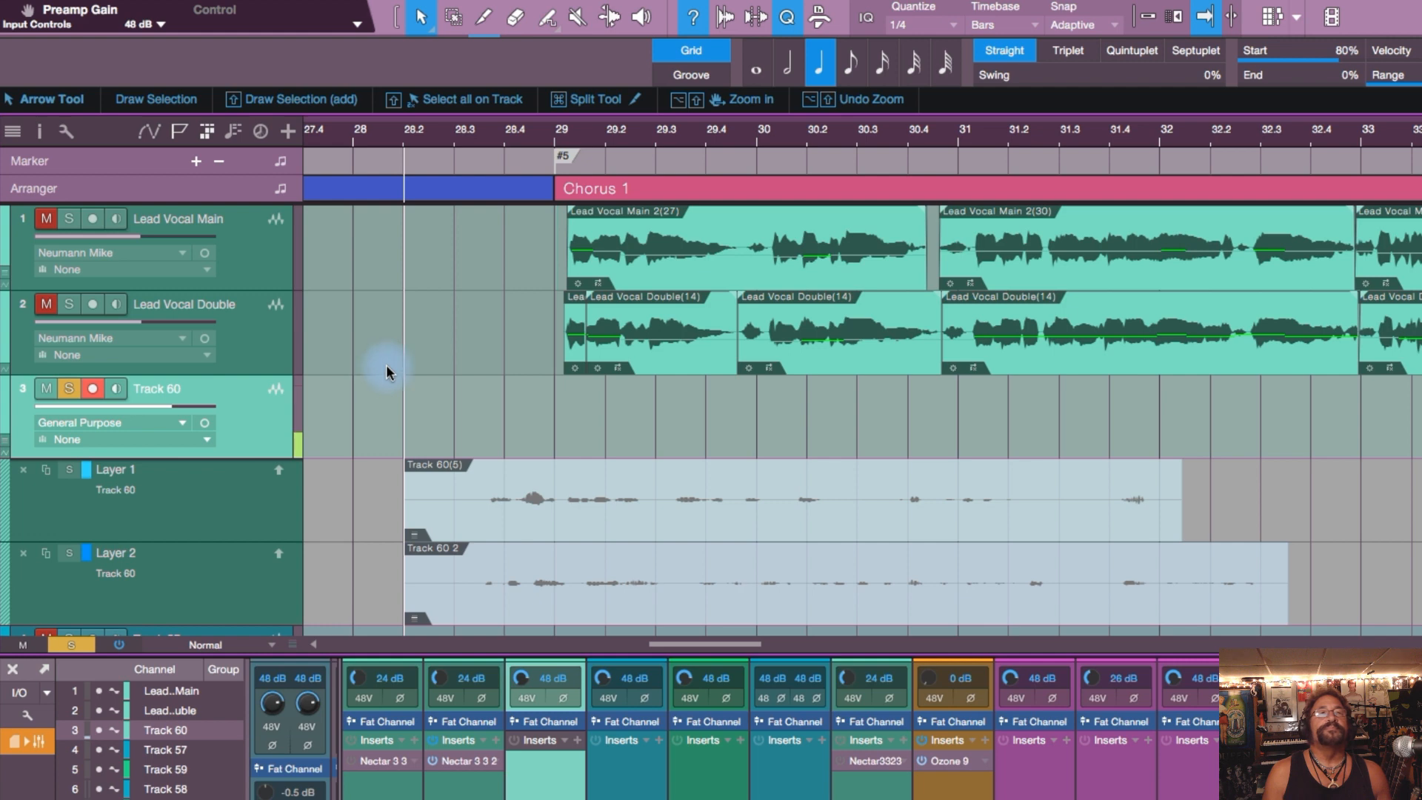
{"action": "left_click", "coordinate": [279, 475]}
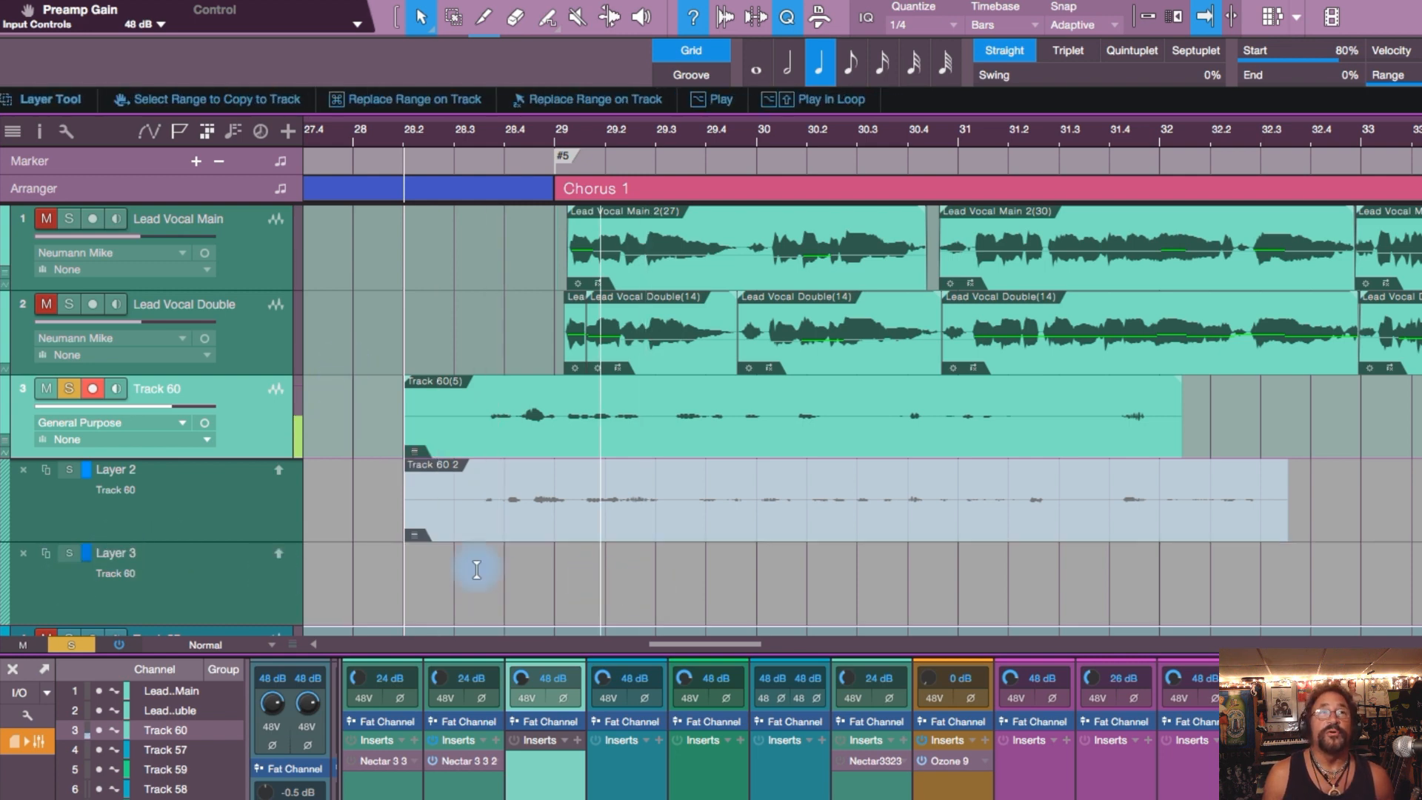
{"action": "left_click", "coordinate": [279, 471]}
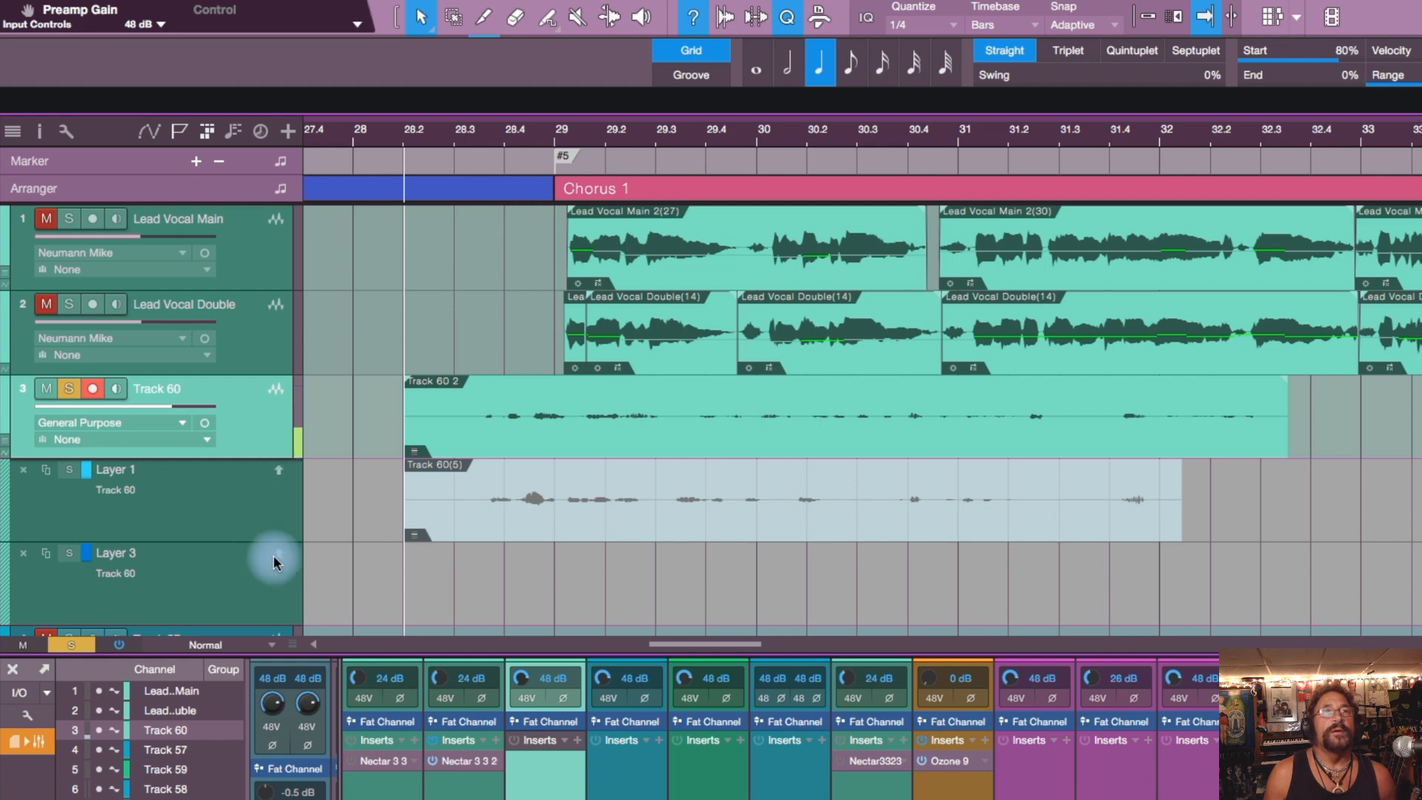
{"action": "left_click", "coordinate": [279, 553]}
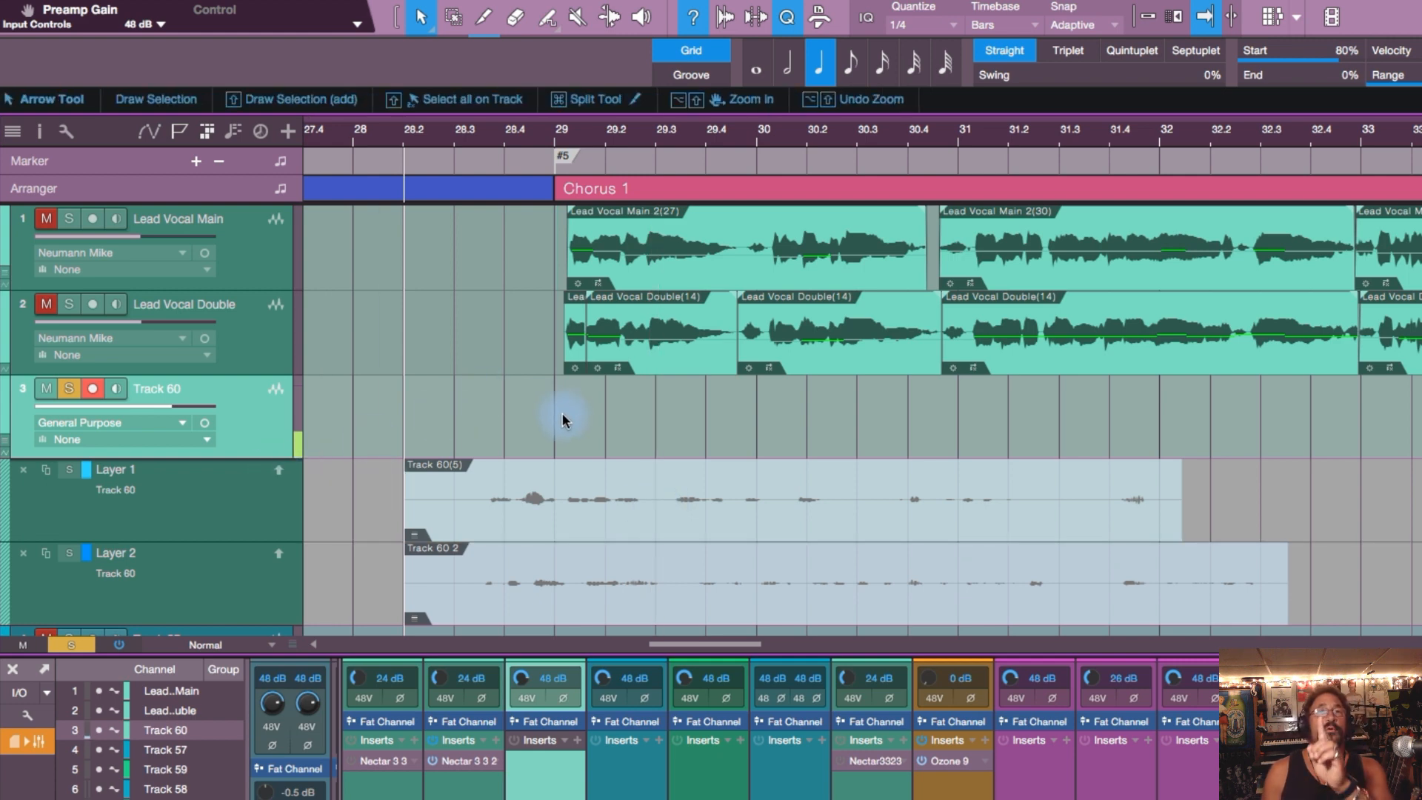
- Audition parts of the Layer 1 and Layer 2 takes with the Listen Tool, and return to the Arrow Tool
{"action": "left_click", "coordinate": [641, 18]}
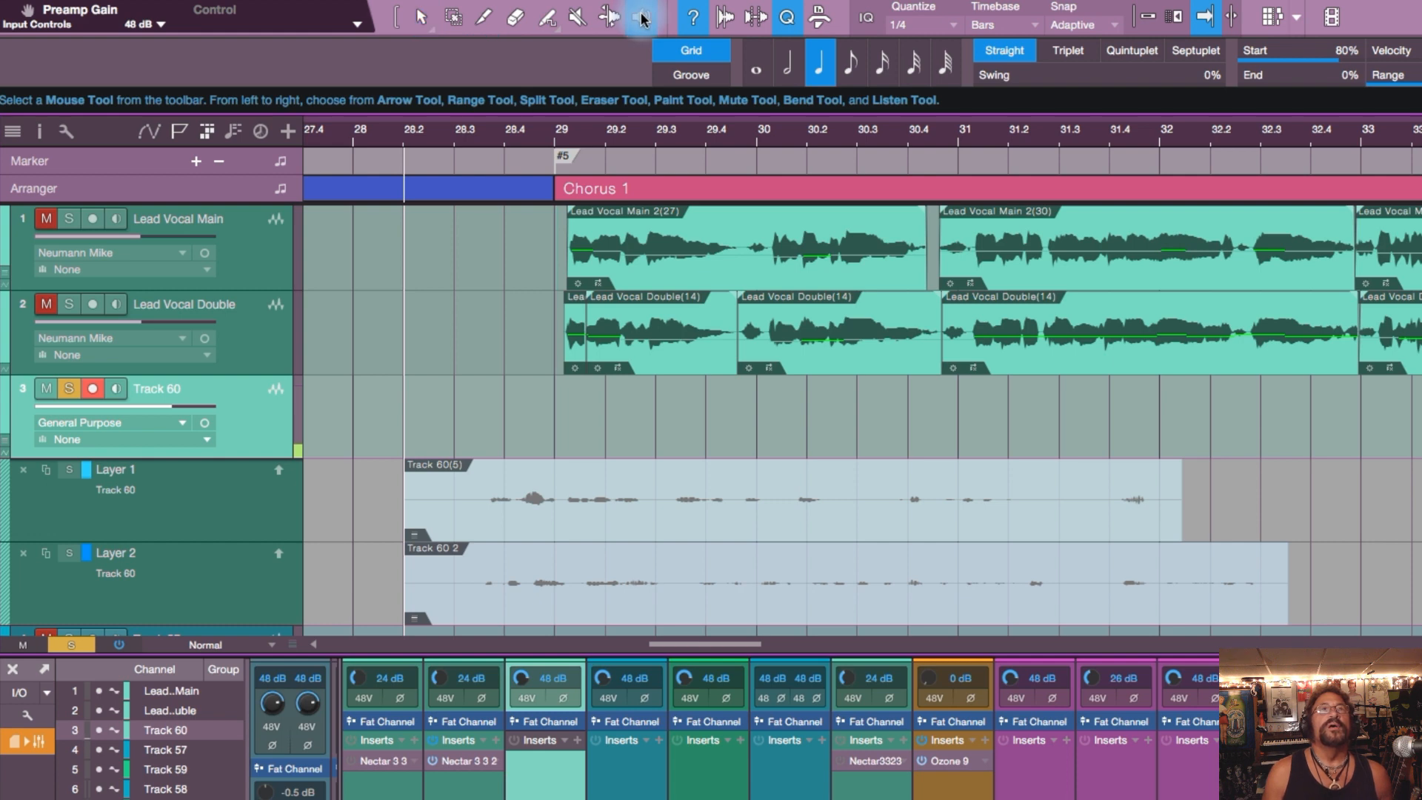
{"action": "left_click", "coordinate": [641, 18]}
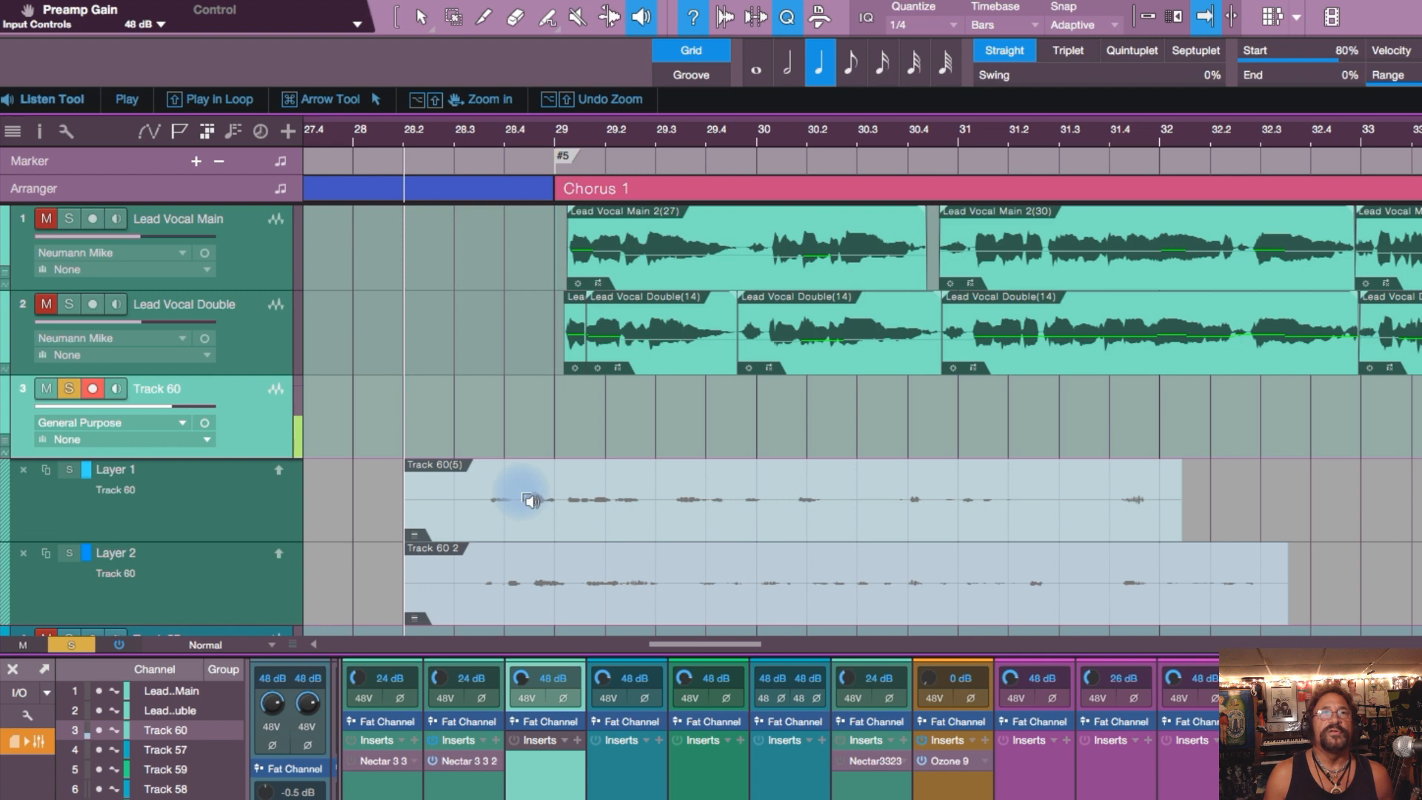
{"action": "left_click_drag", "start_coordinate": [527, 500], "coordinate": [527, 500]}
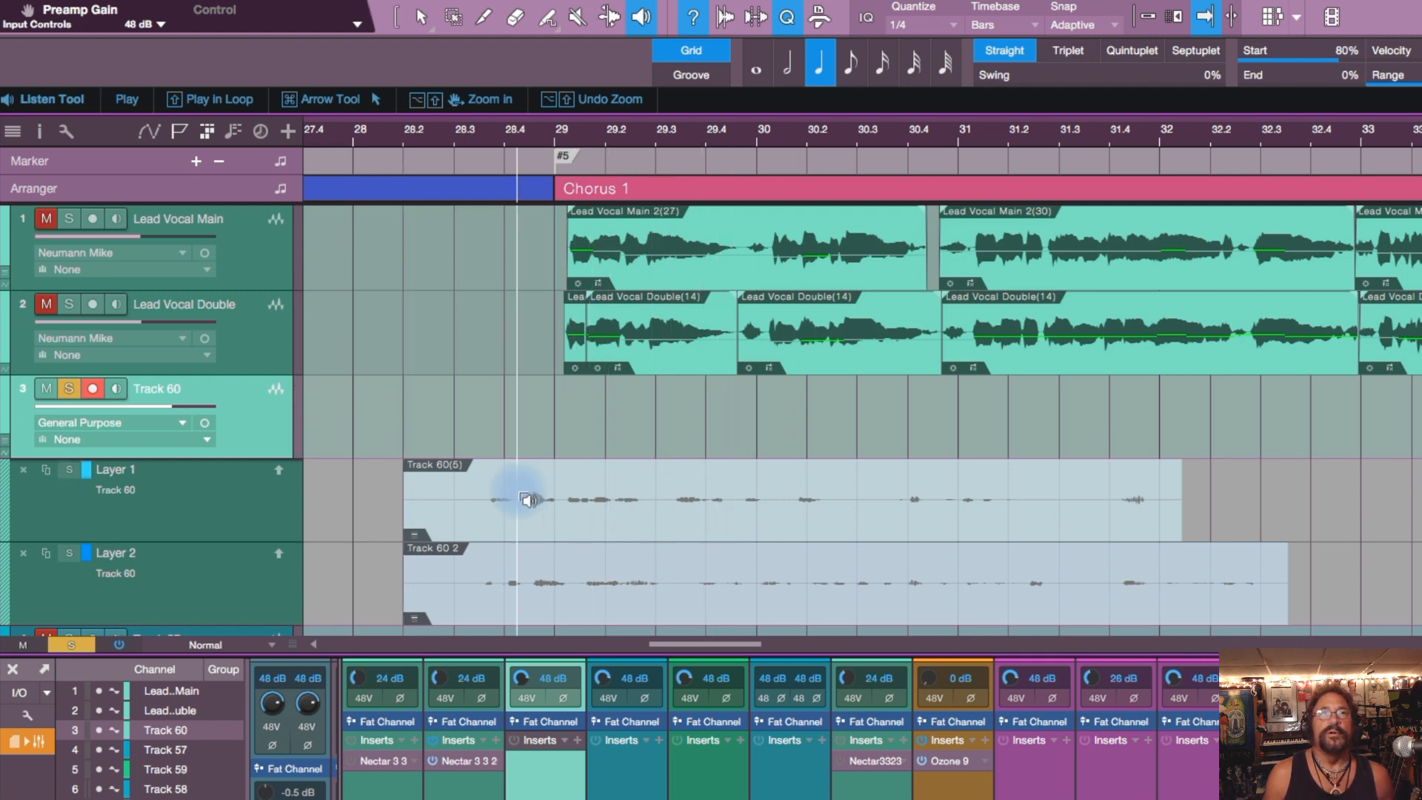
{"action": "left_click_drag", "start_coordinate": [777, 501], "coordinate": [782, 501]}
{"action": "left_click_drag", "start_coordinate": [943, 584], "coordinate": [946, 586]}
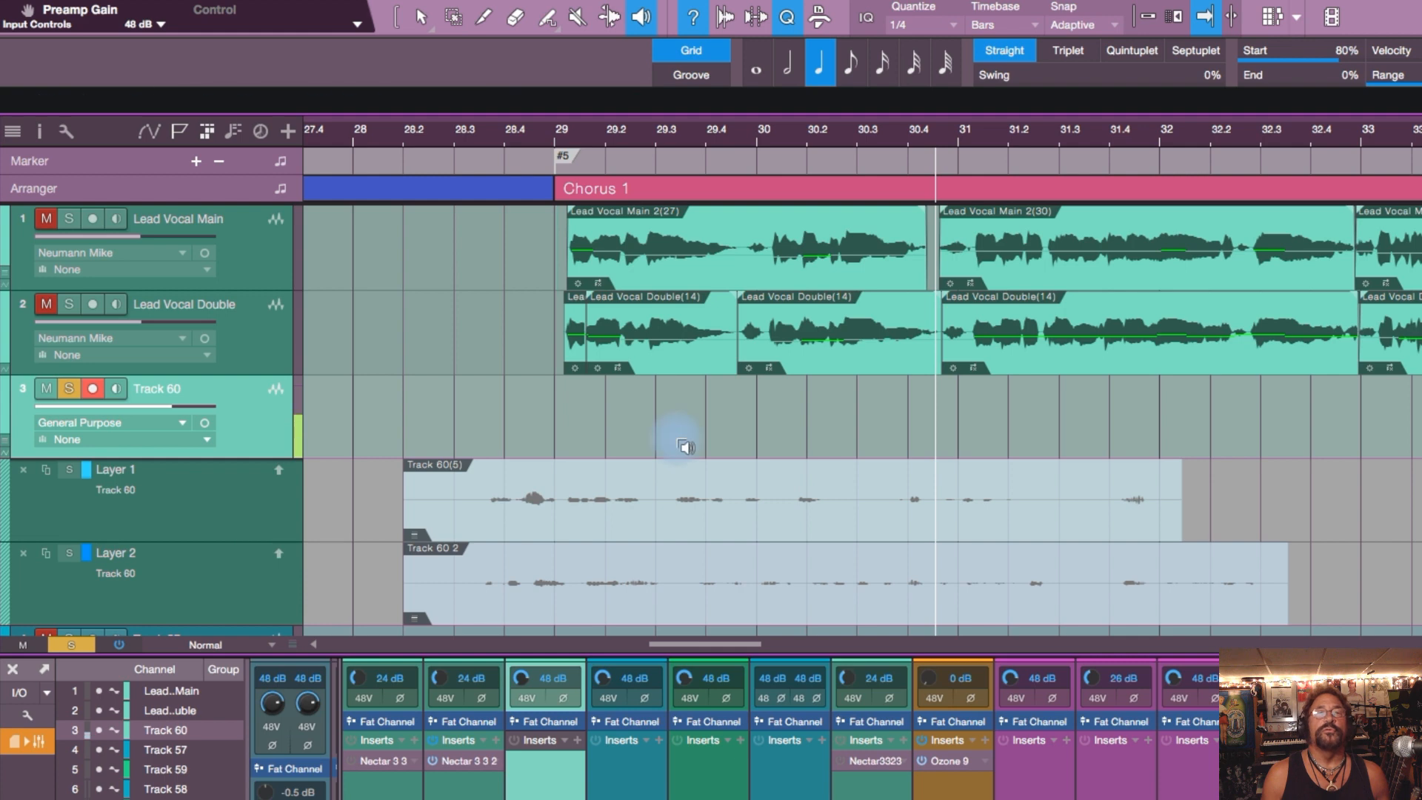
{"action": "left_click", "coordinate": [422, 19]}
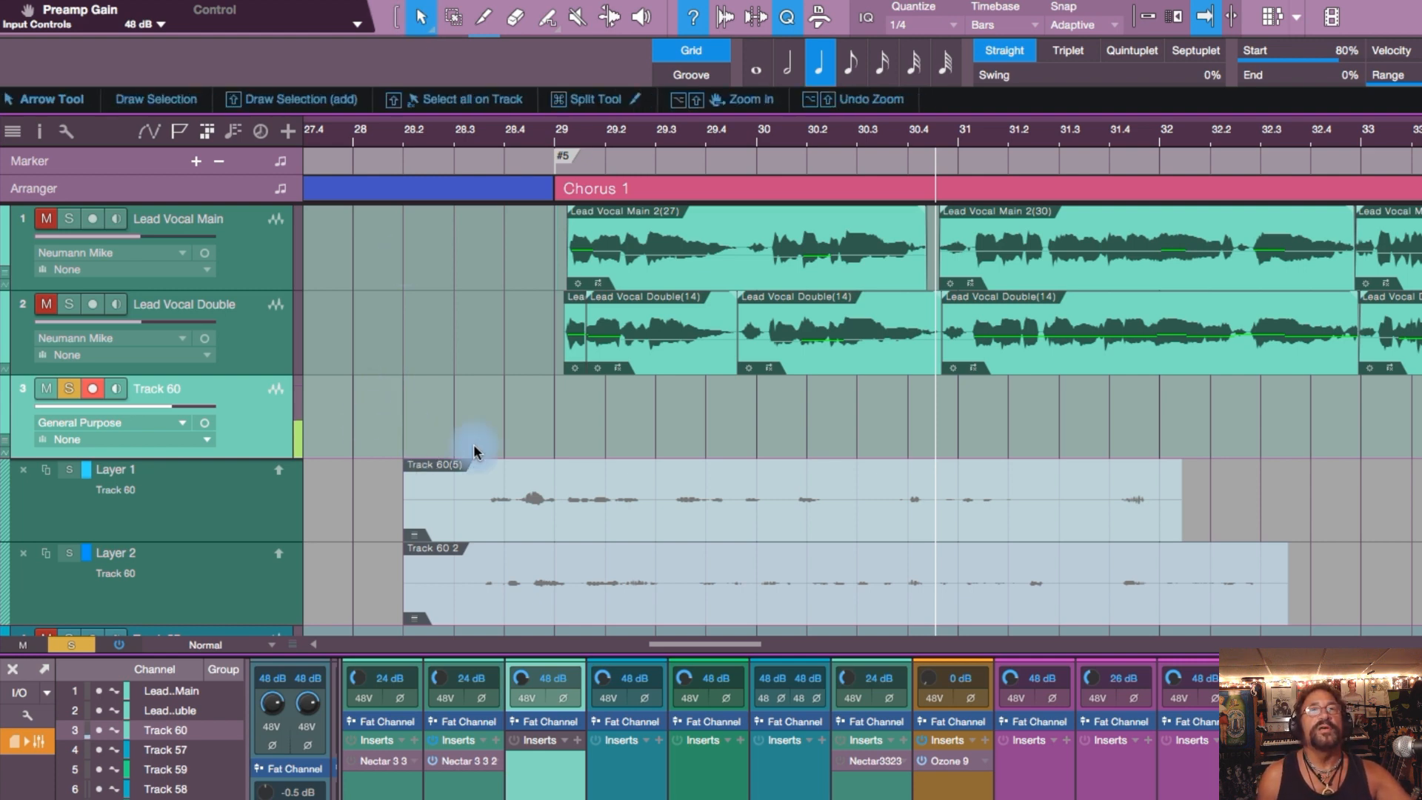
- Step repeatedly through the layers of Track 60 to swap which take is active
{"action": "key", "text": "alt+shift+Up"}
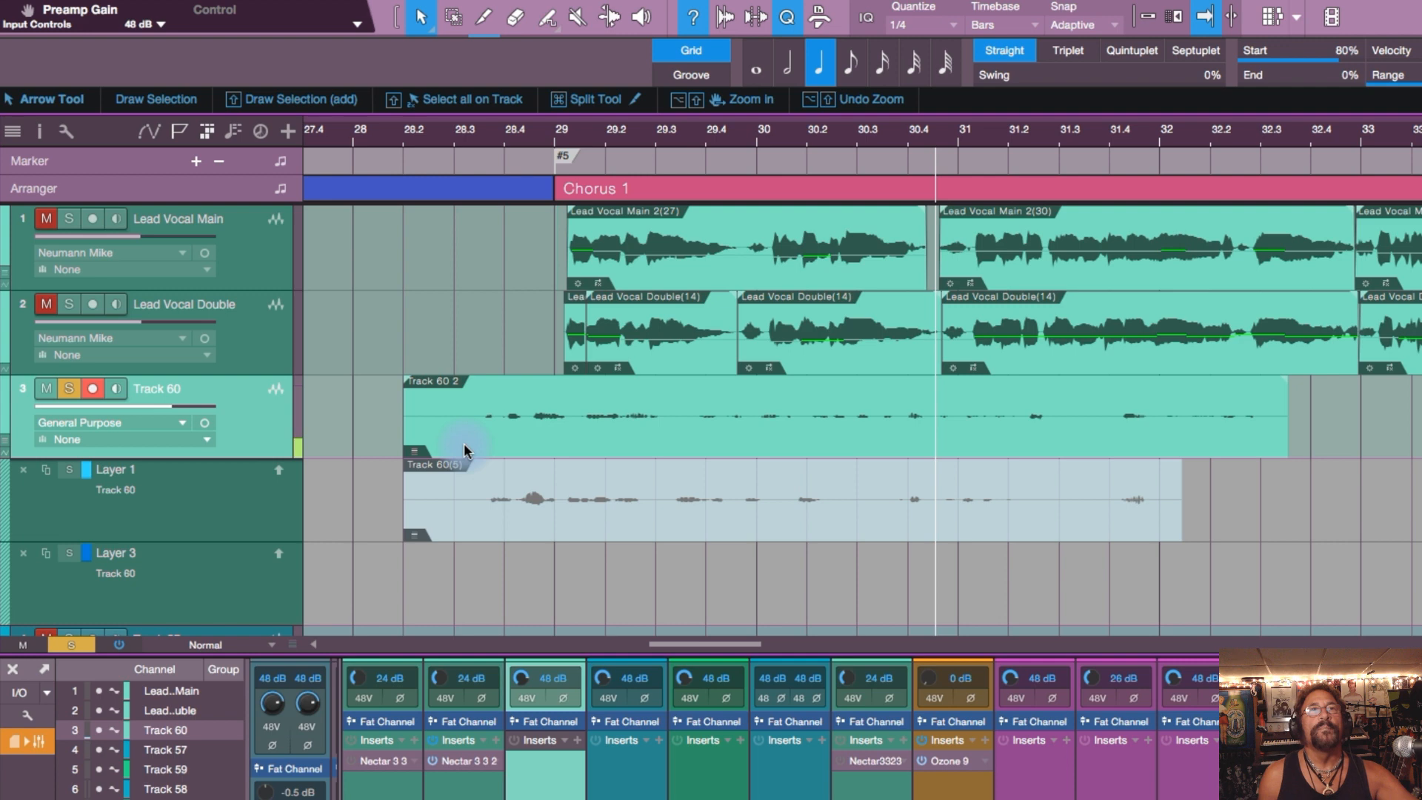
{"action": "key", "text": "alt+shift+Up"}
{"action": "key", "text": "alt+shift+Up"}
{"action": "key", "text": "alt+shift+Up"}
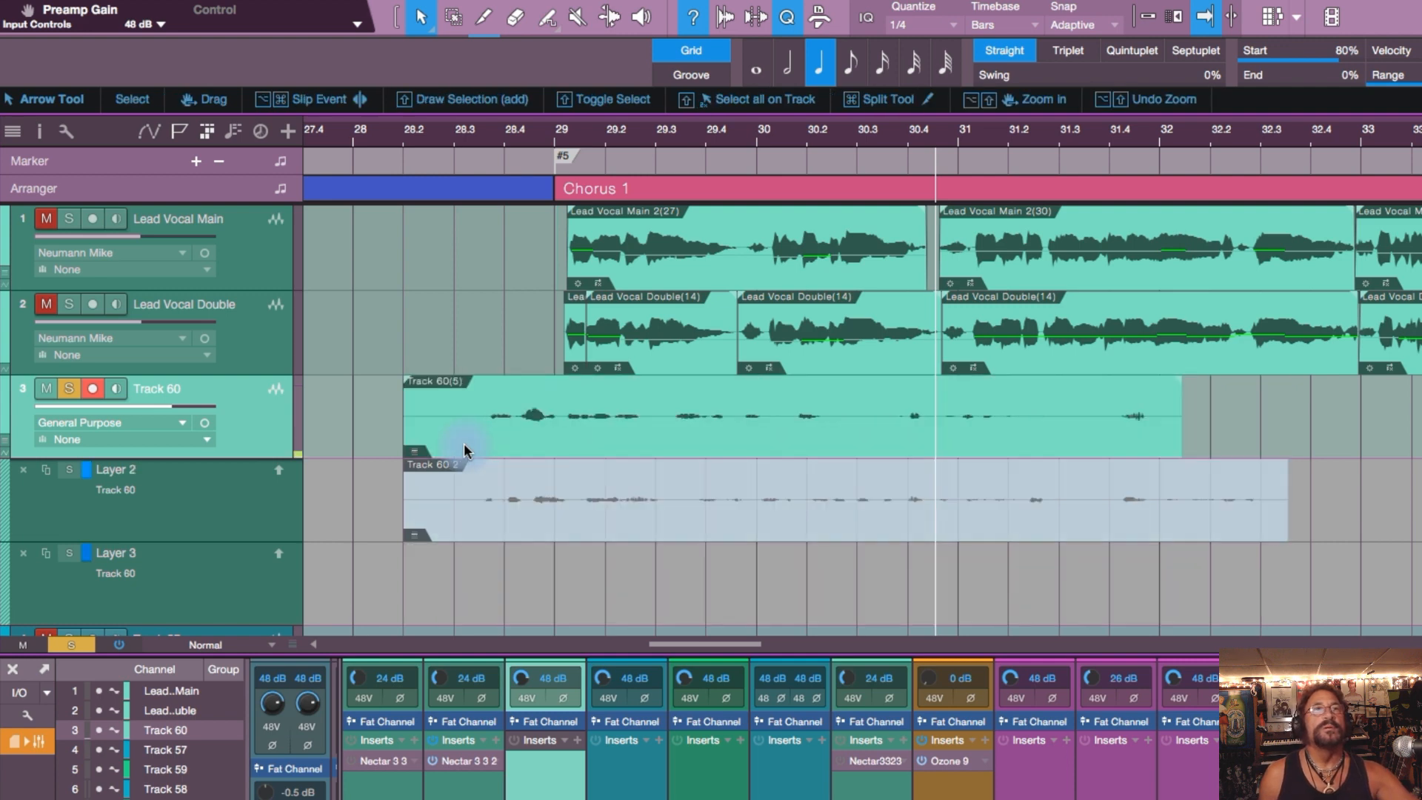
- Undo the layer swaps, added layers and both recorded takes until Track 60 is empty
{"action": "key", "text": "super+z"}
{"action": "key", "text": "super+z"}
{"action": "key", "text": "super+z"}
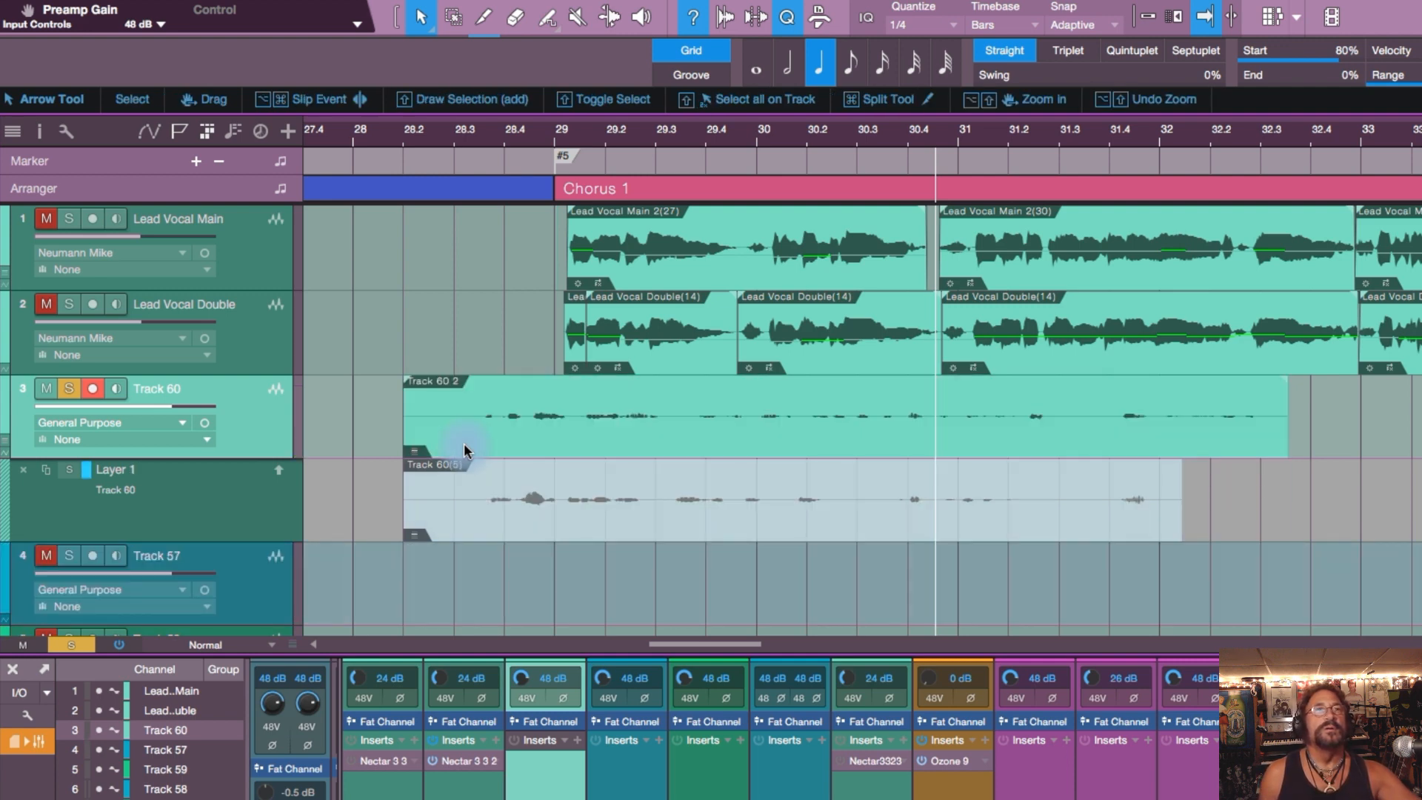
{"action": "key", "text": "super+z"}
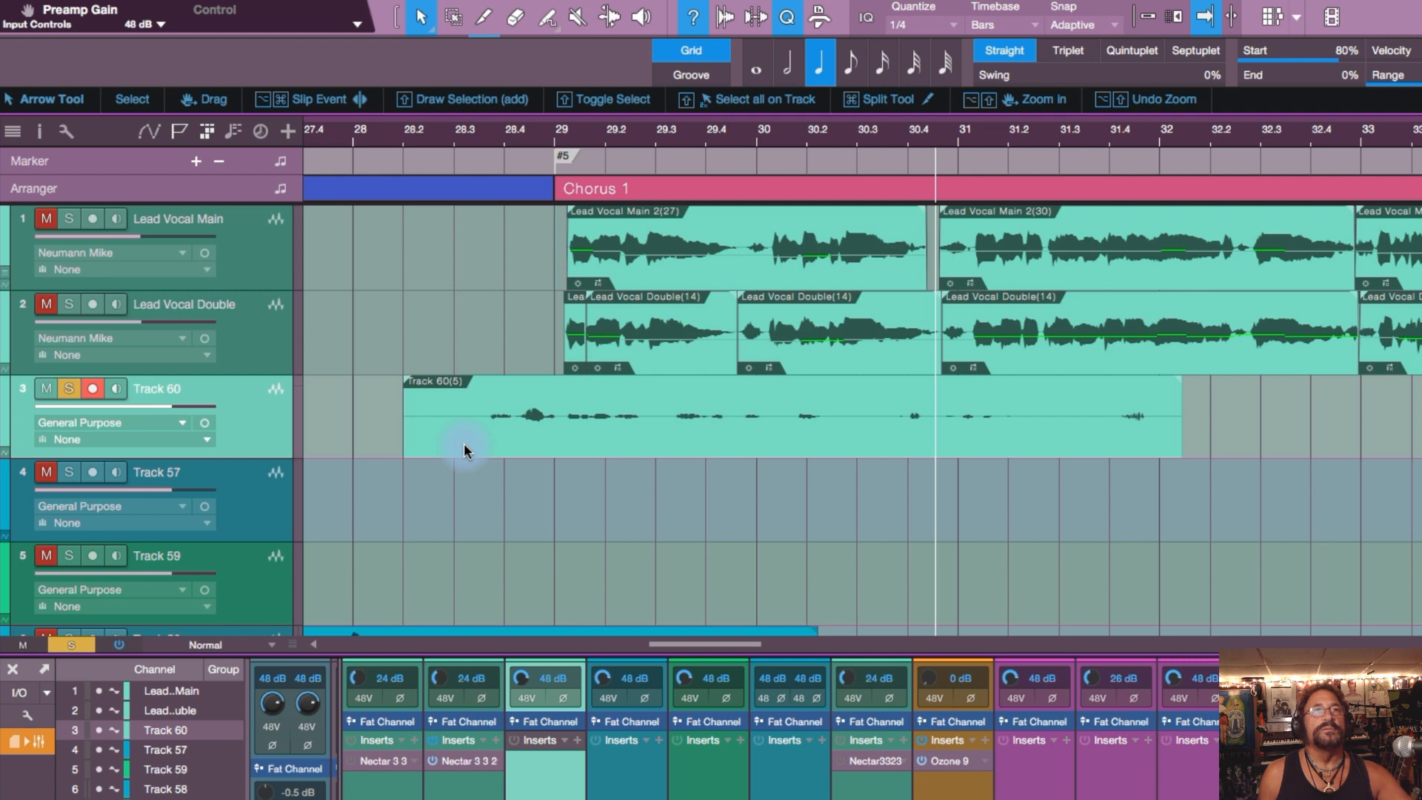
{"action": "key", "text": "super+z"}
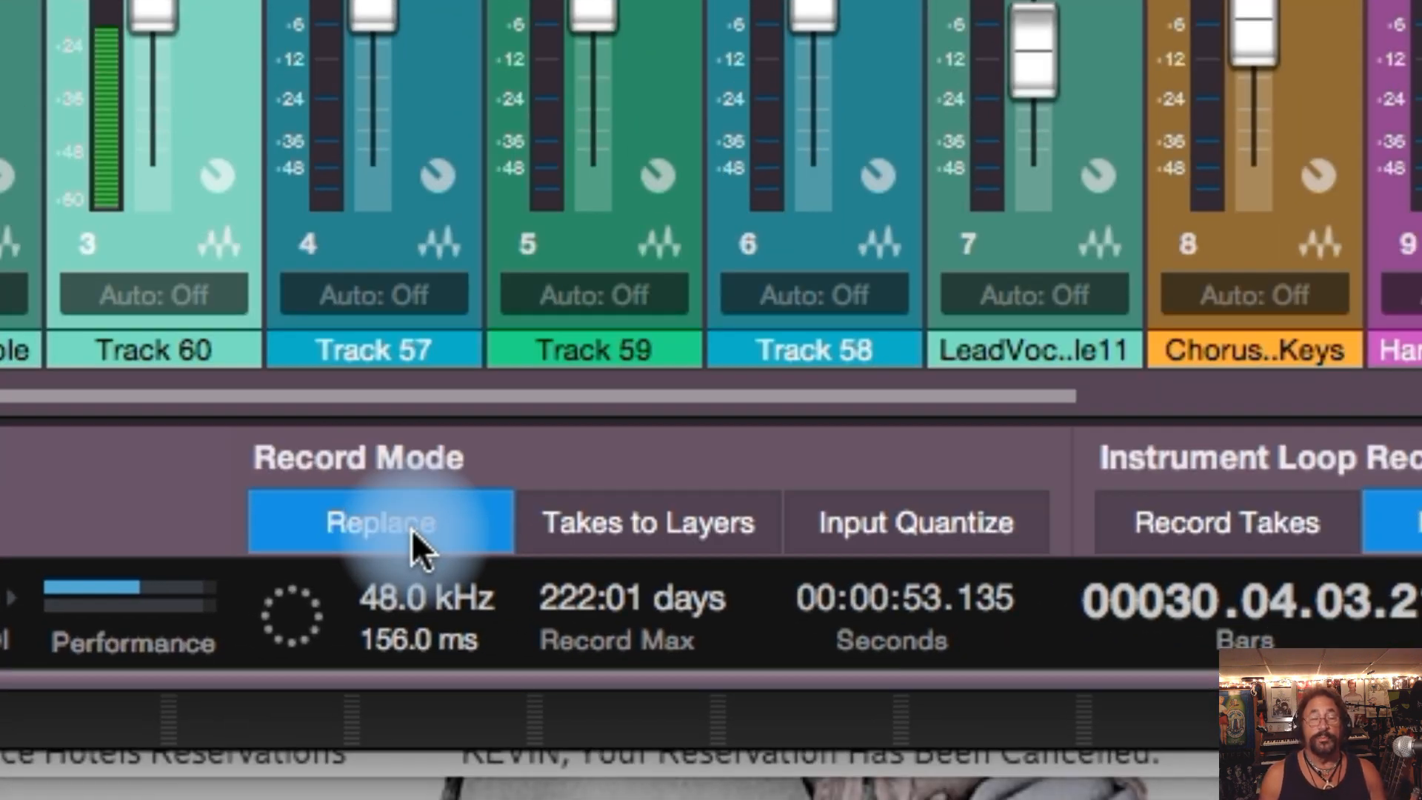
- Turn on the Takes to Layers record mode and record a take on Track 60 from bar 28.2
{"action": "left_click", "coordinate": [677, 521]}
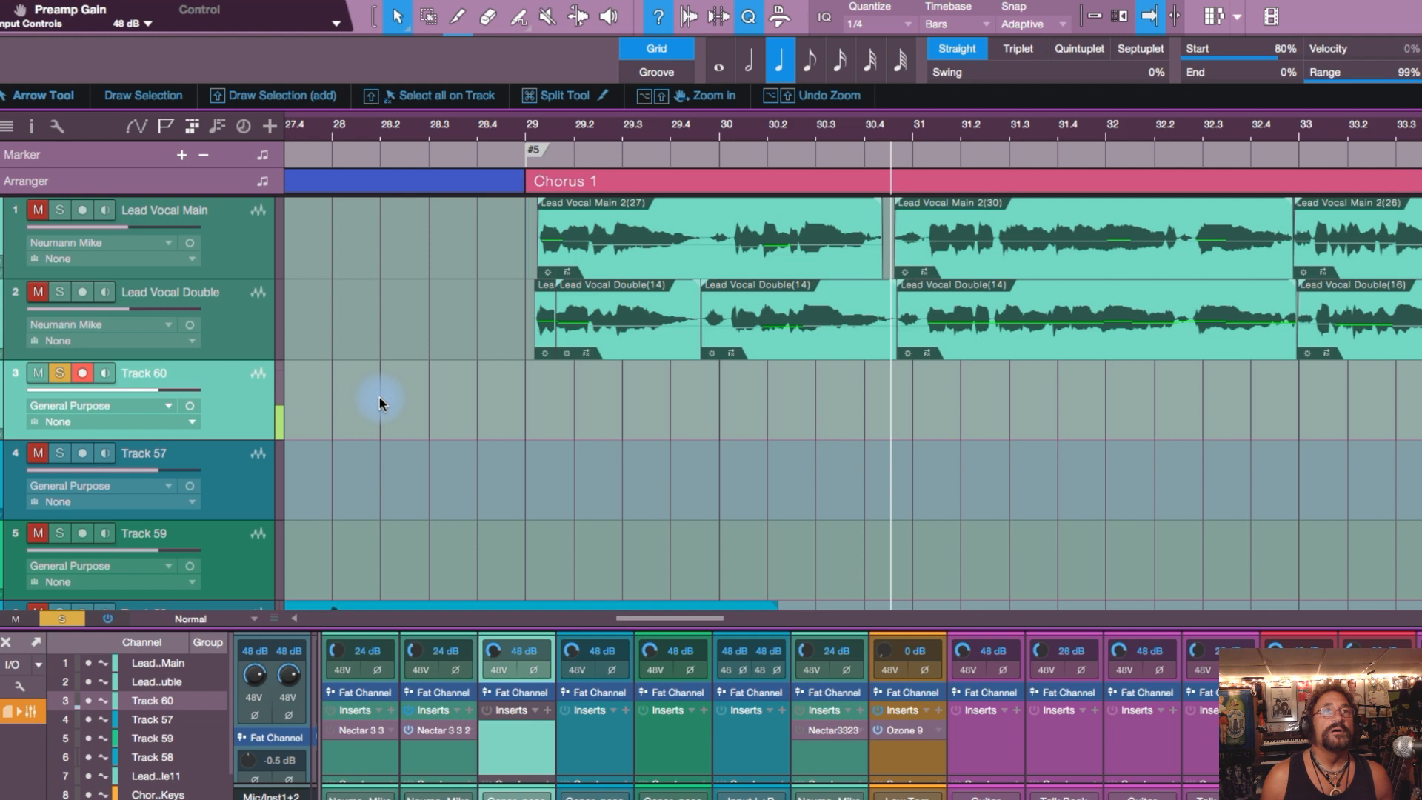
{"action": "left_click", "coordinate": [379, 397]}
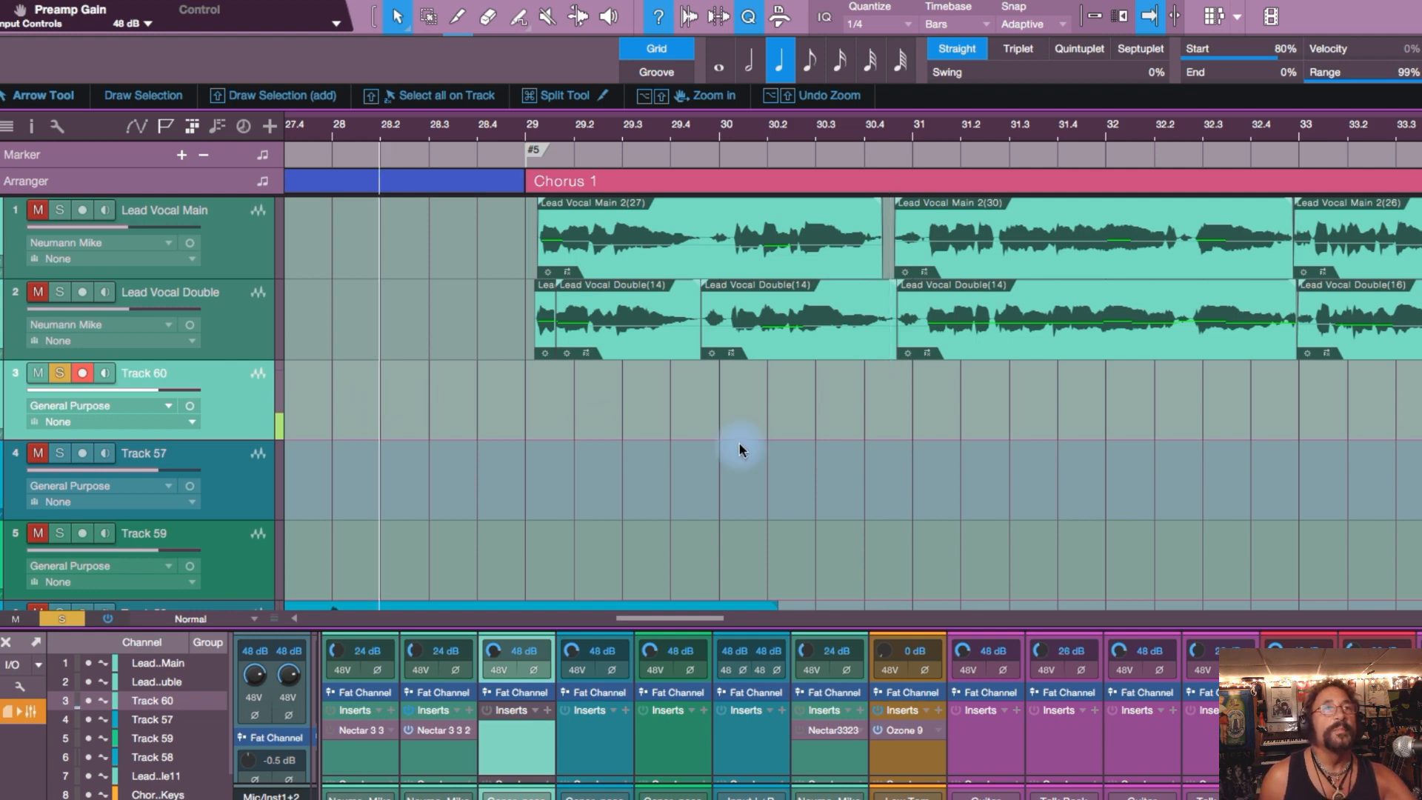
{"action": "key", "text": "KP_Multiply"}
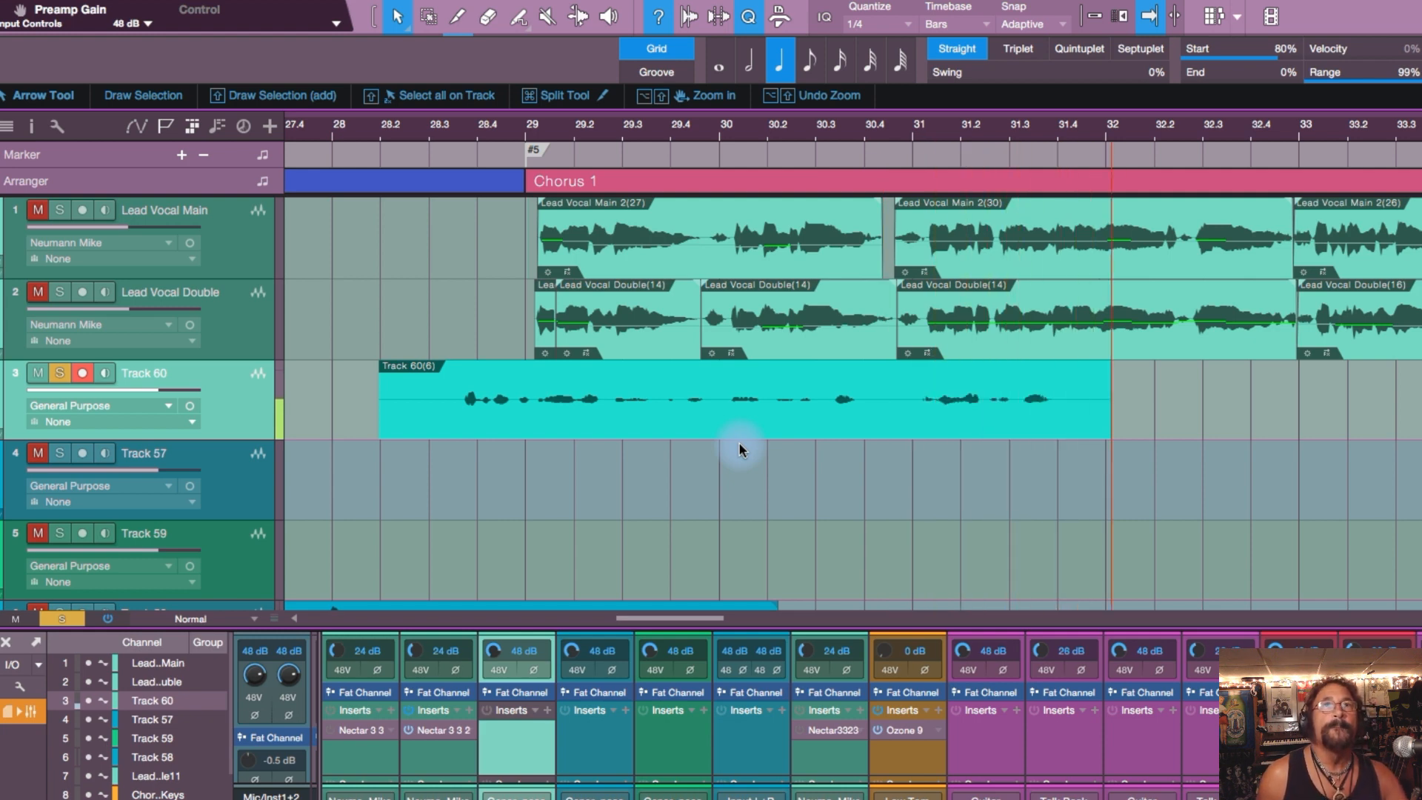
{"action": "key", "text": "space"}
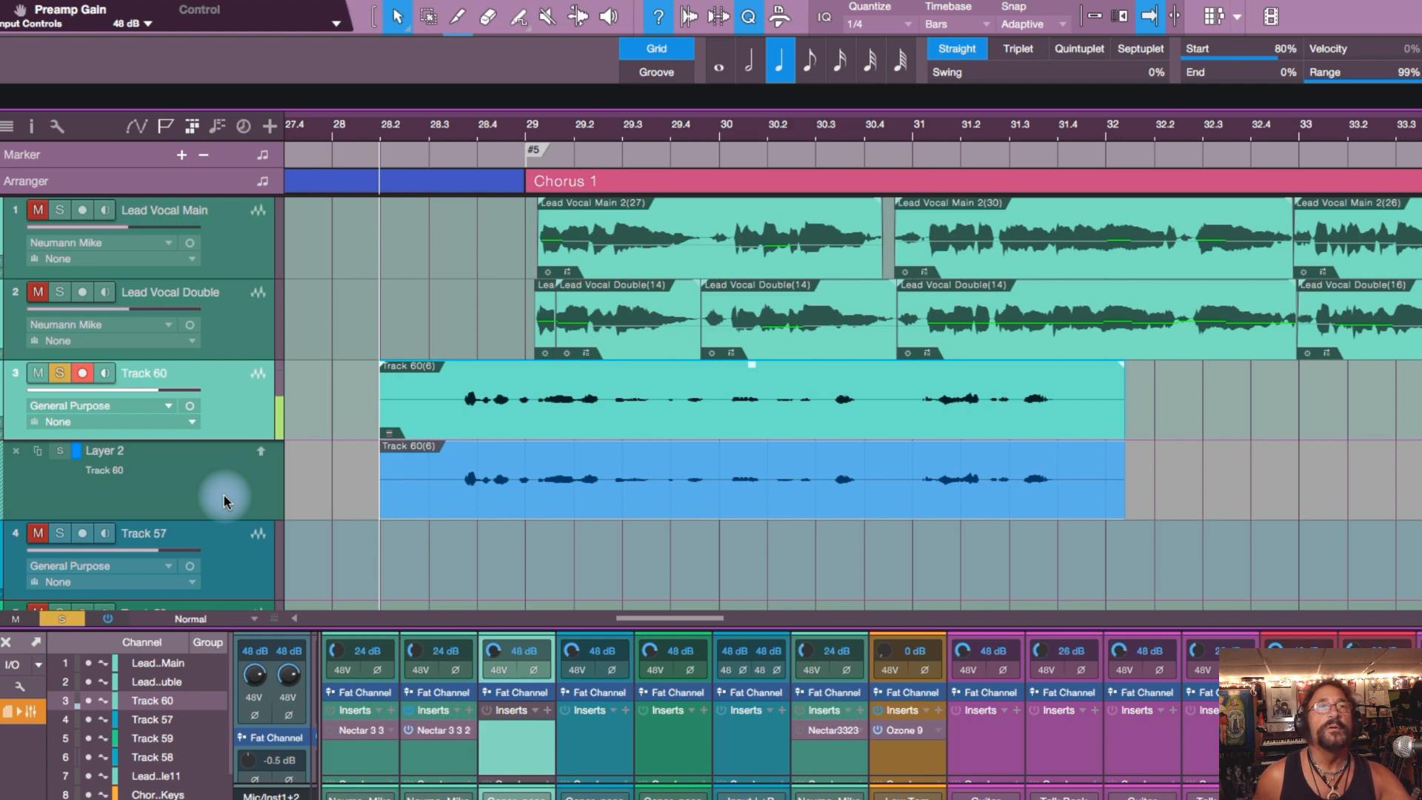
- Record two more takes on Track 60 from bar 28.2, each onto its own new layer
{"action": "key", "text": "KP_Multiply"}
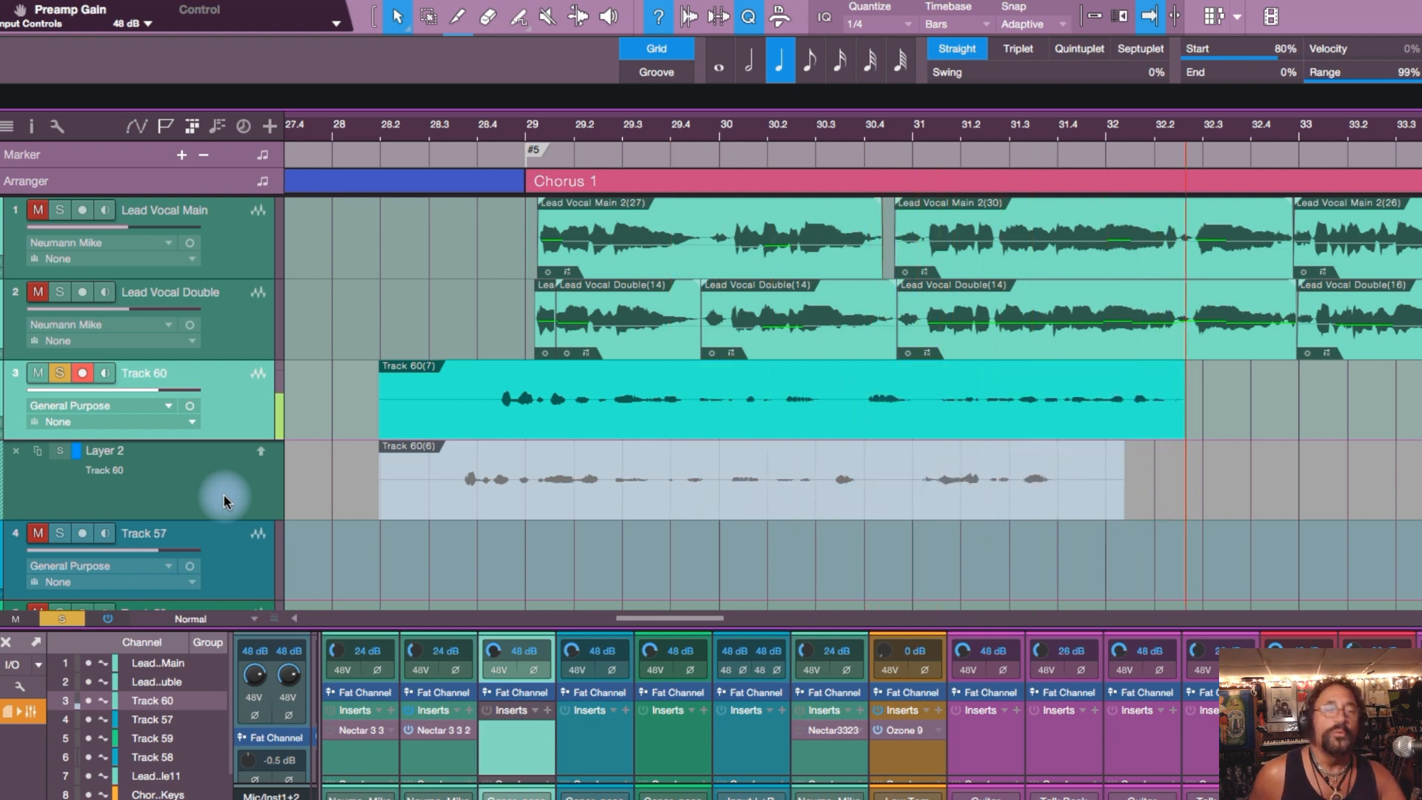
{"action": "key", "text": "space"}
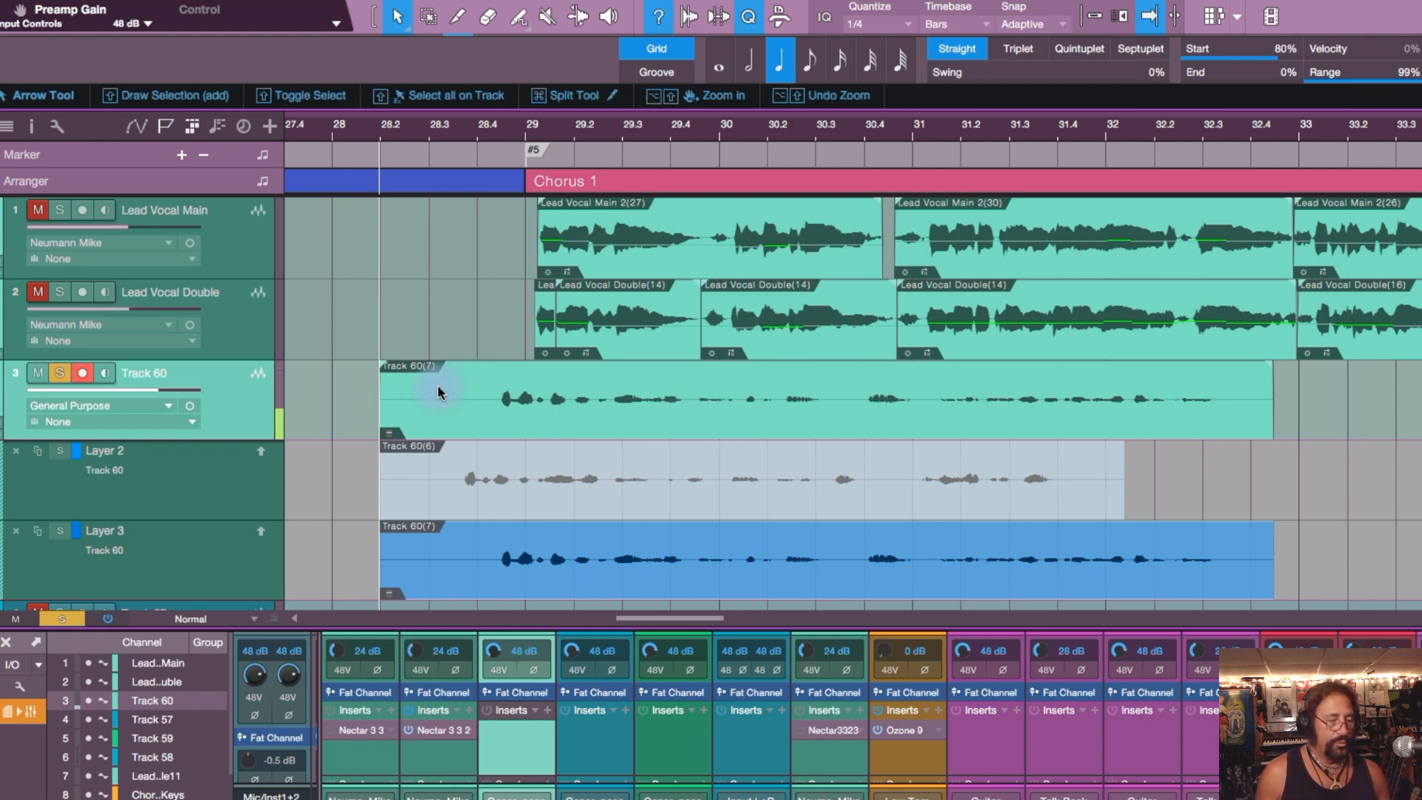
{"action": "key", "text": "space"}
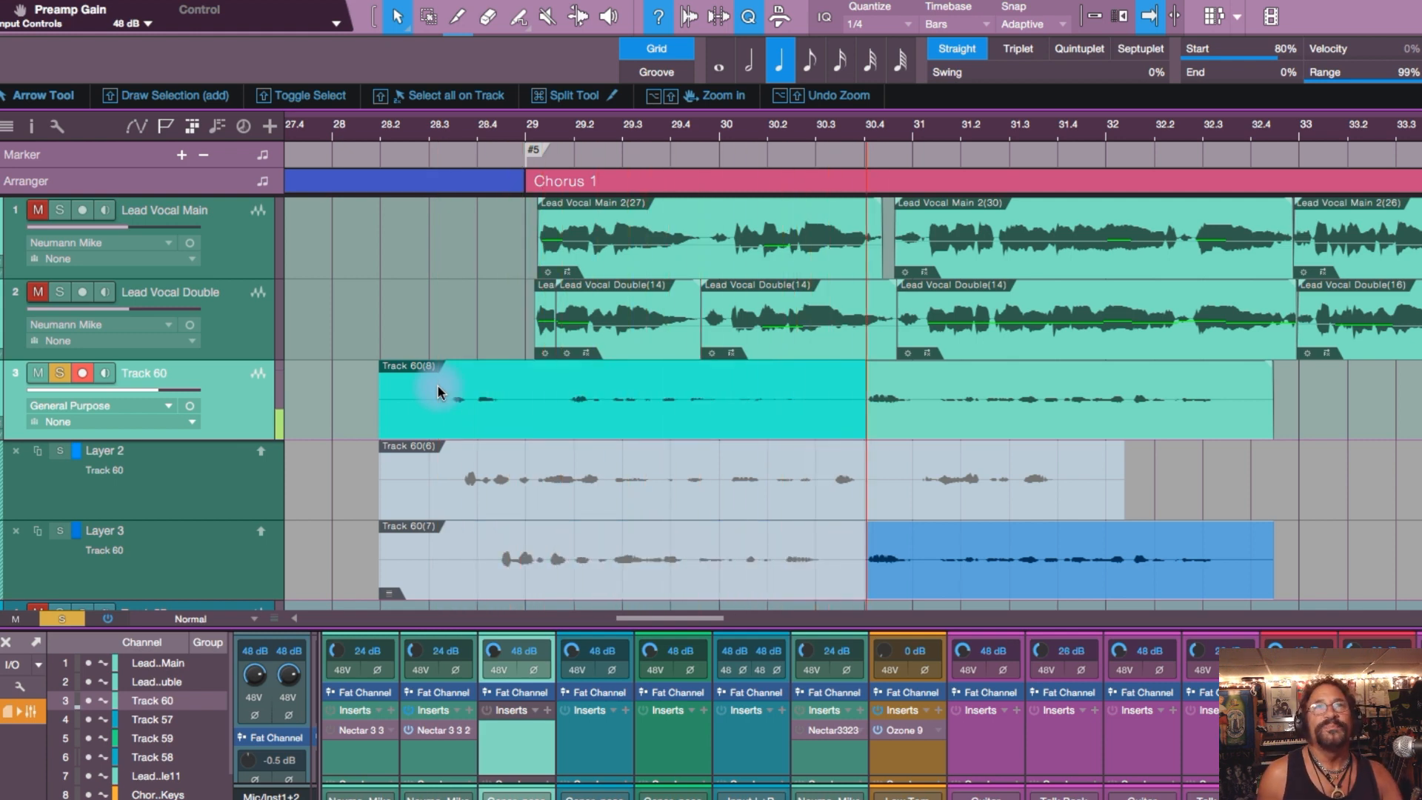
{"action": "key", "text": "space"}
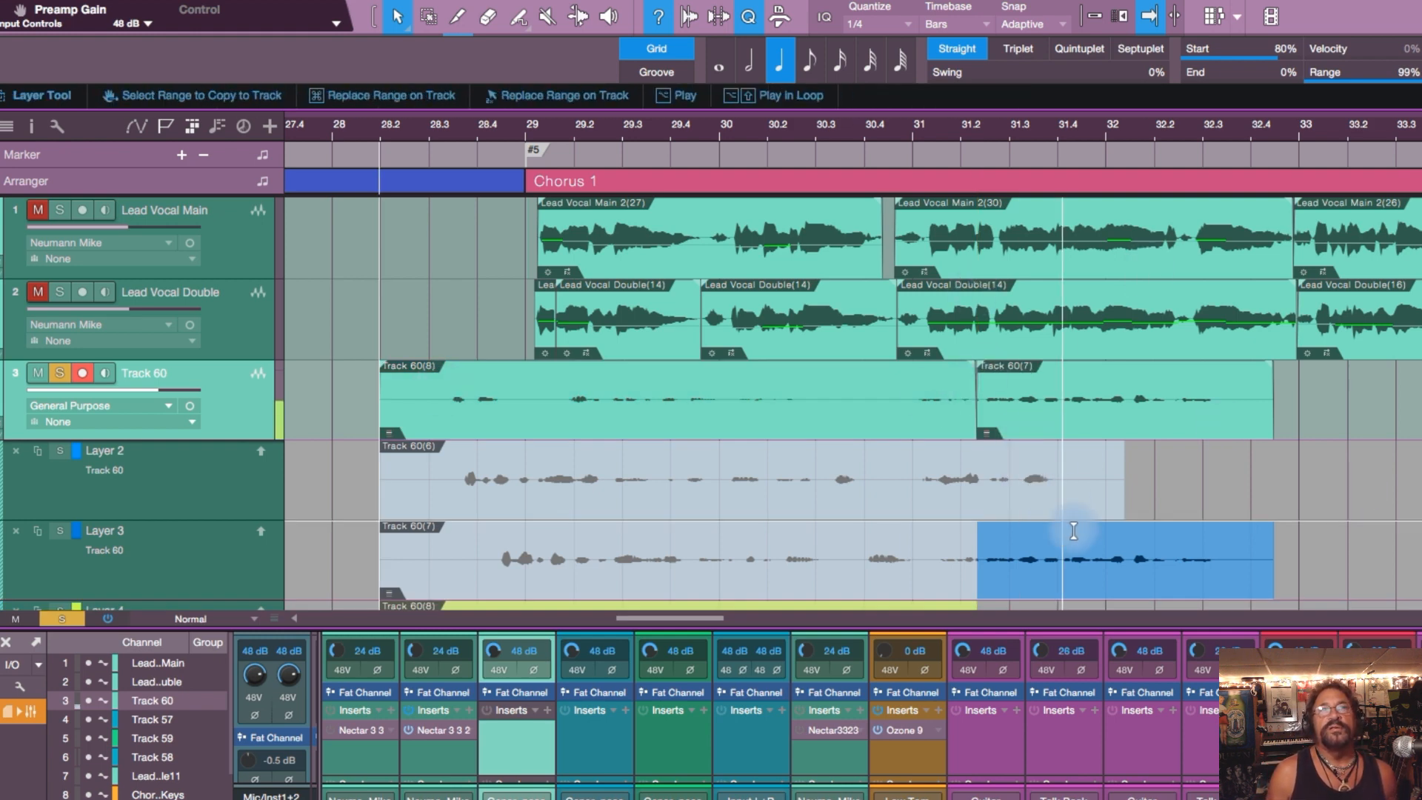
{"action": "scroll", "coordinate": [939, 482], "scroll_direction": "down", "scroll_amount": 3}
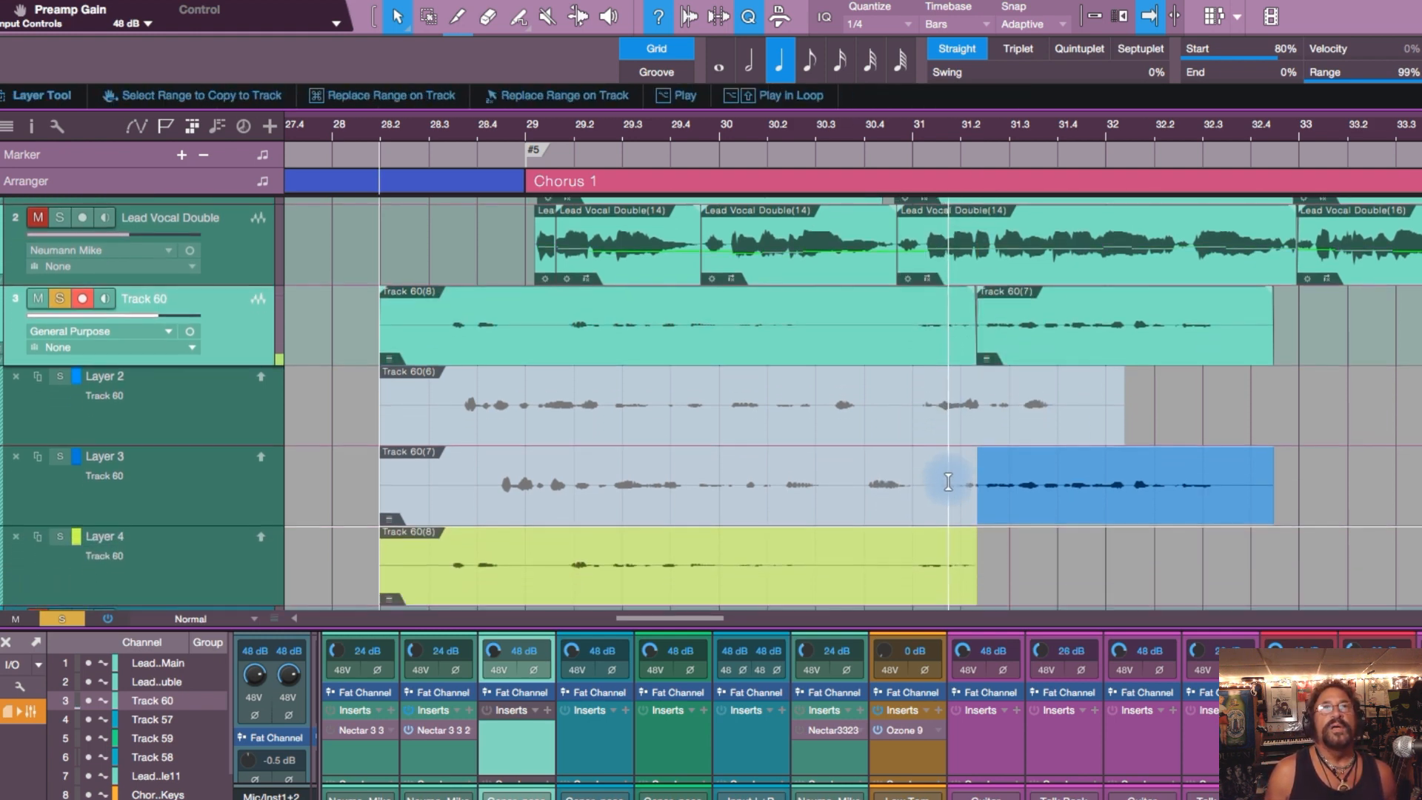
{"action": "scroll", "coordinate": [943, 476], "scroll_direction": "down", "scroll_amount": 3}
{"action": "scroll", "coordinate": [942, 393], "scroll_direction": "up", "scroll_amount": 3}
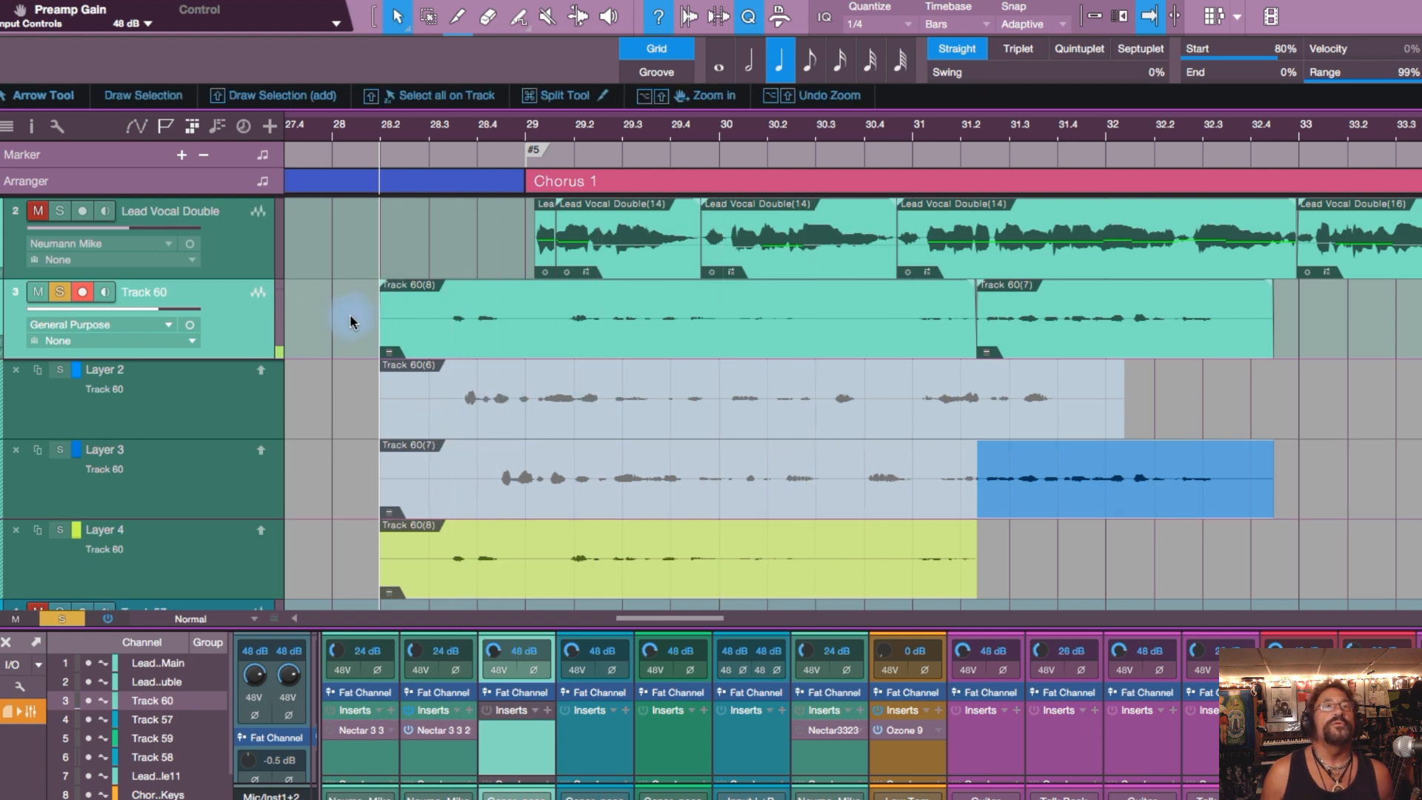
- Select both events on the main lane of Track 60, erase them with the Eraser Tool, and return to the Arrow Tool
{"action": "left_click_drag", "start_coordinate": [354, 314], "coordinate": [1330, 328]}
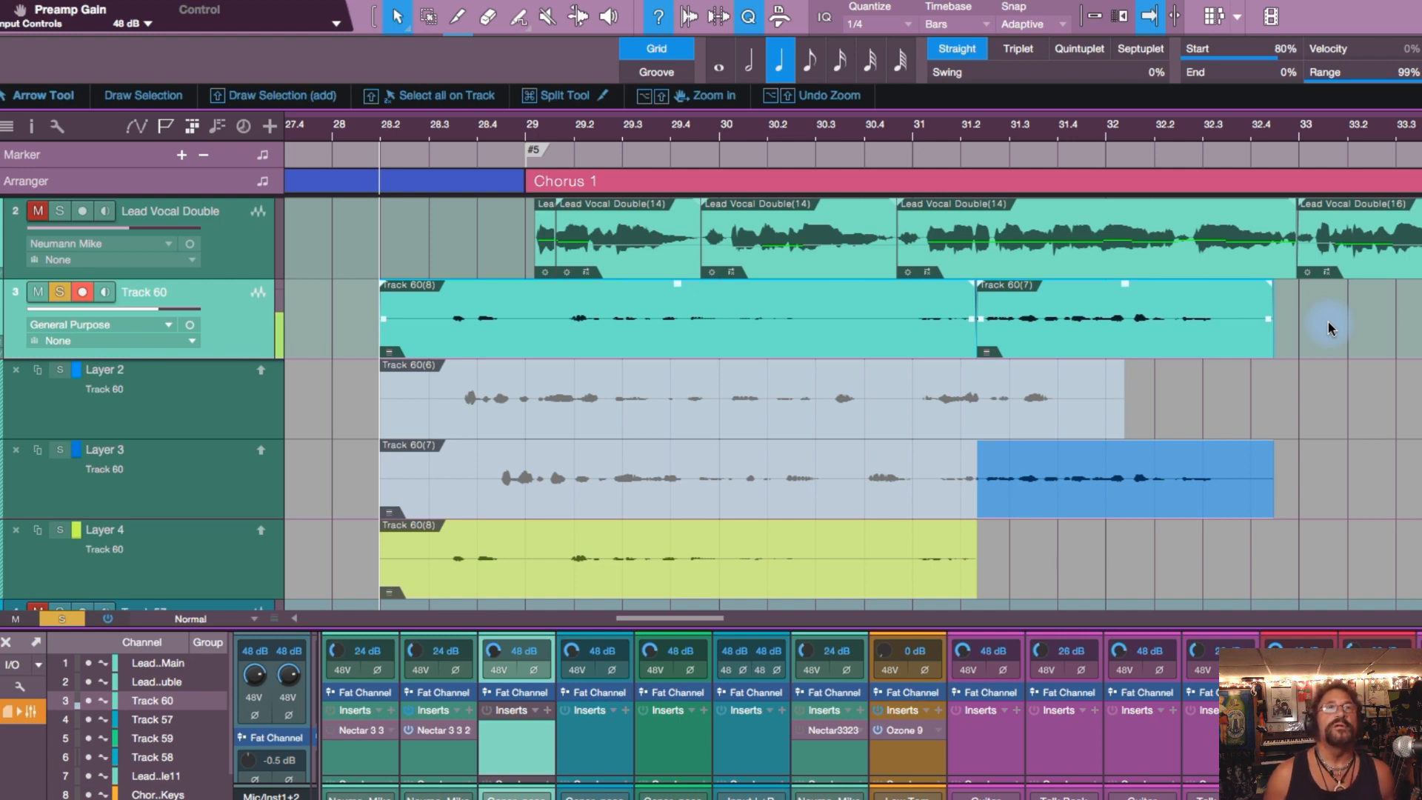
{"action": "left_click", "coordinate": [487, 17]}
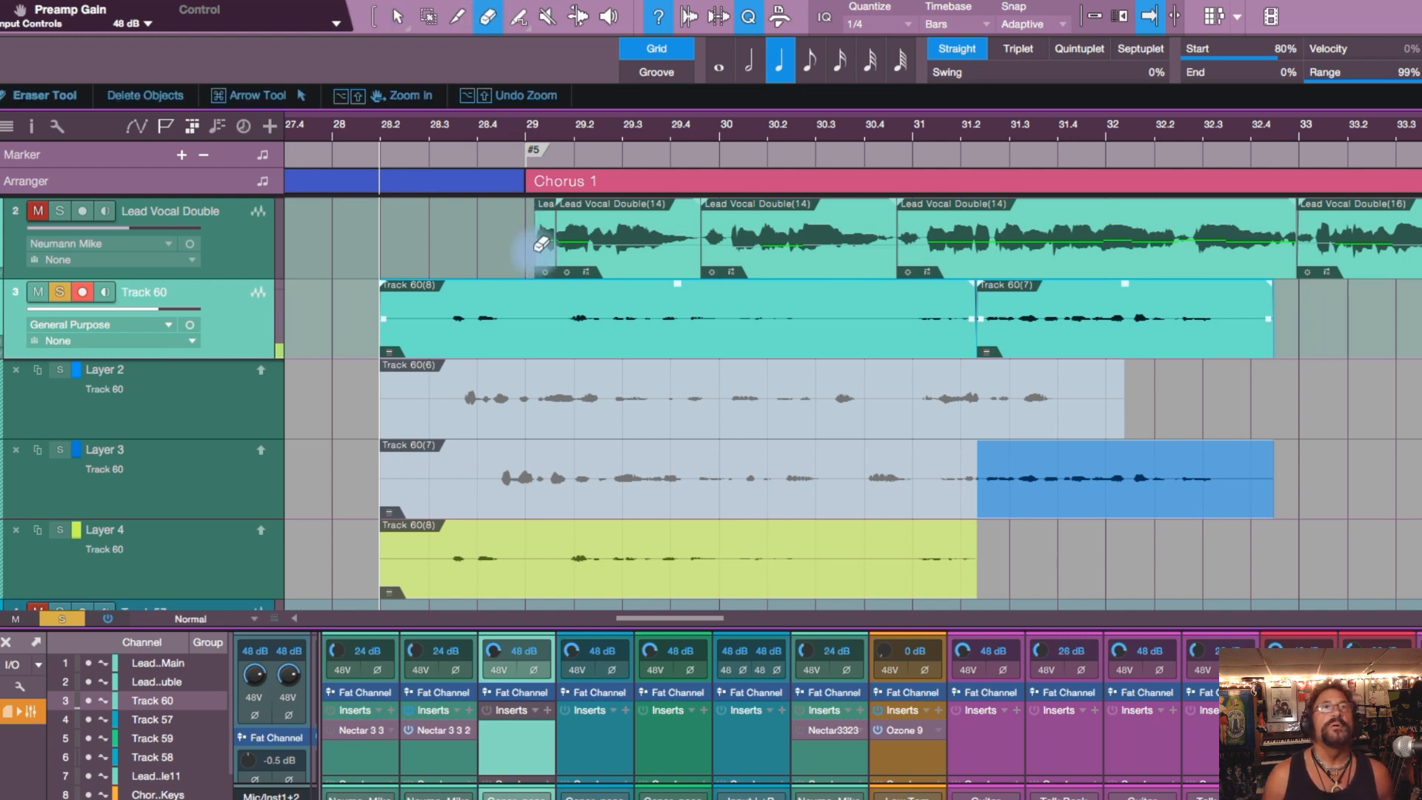
{"action": "left_click", "coordinate": [564, 291]}
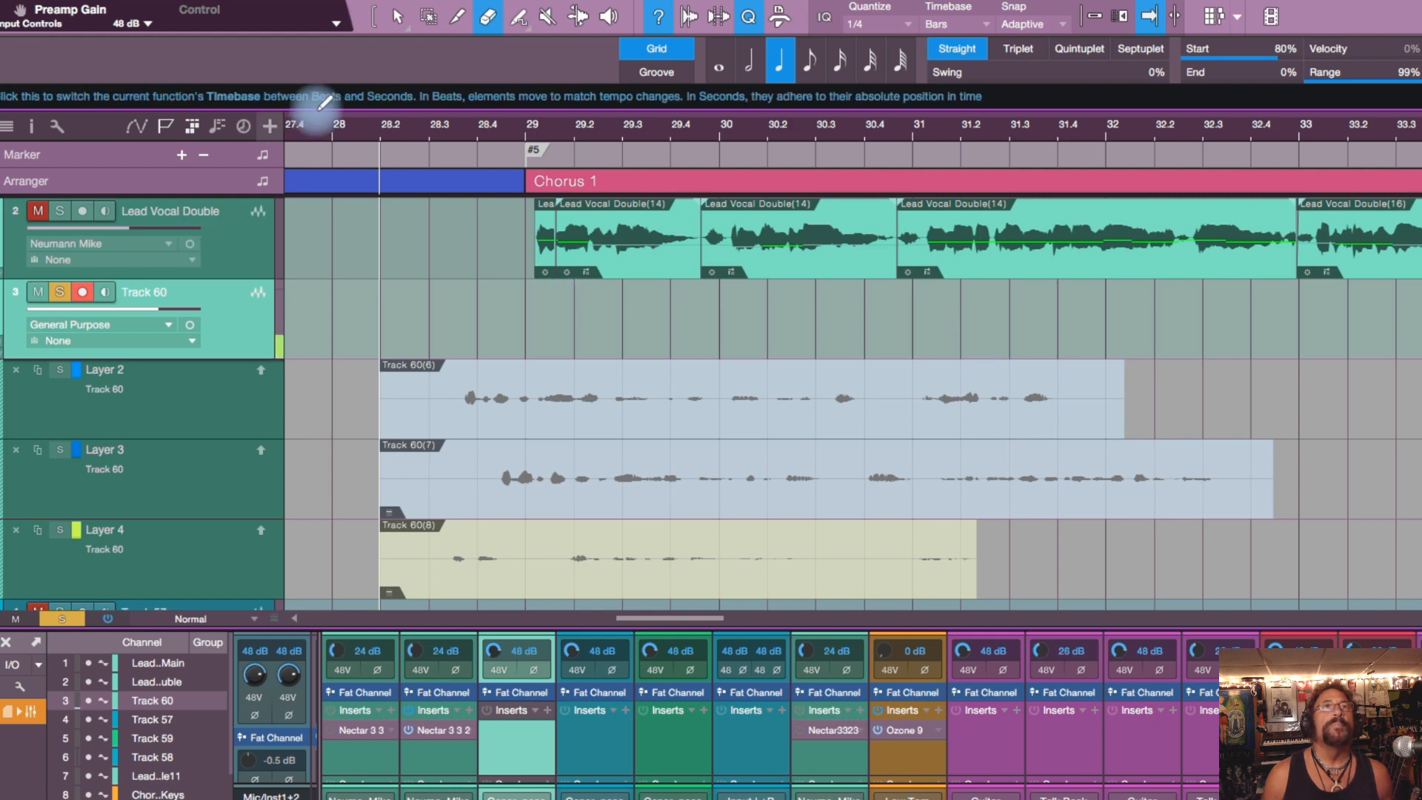
{"action": "left_click", "coordinate": [400, 16]}
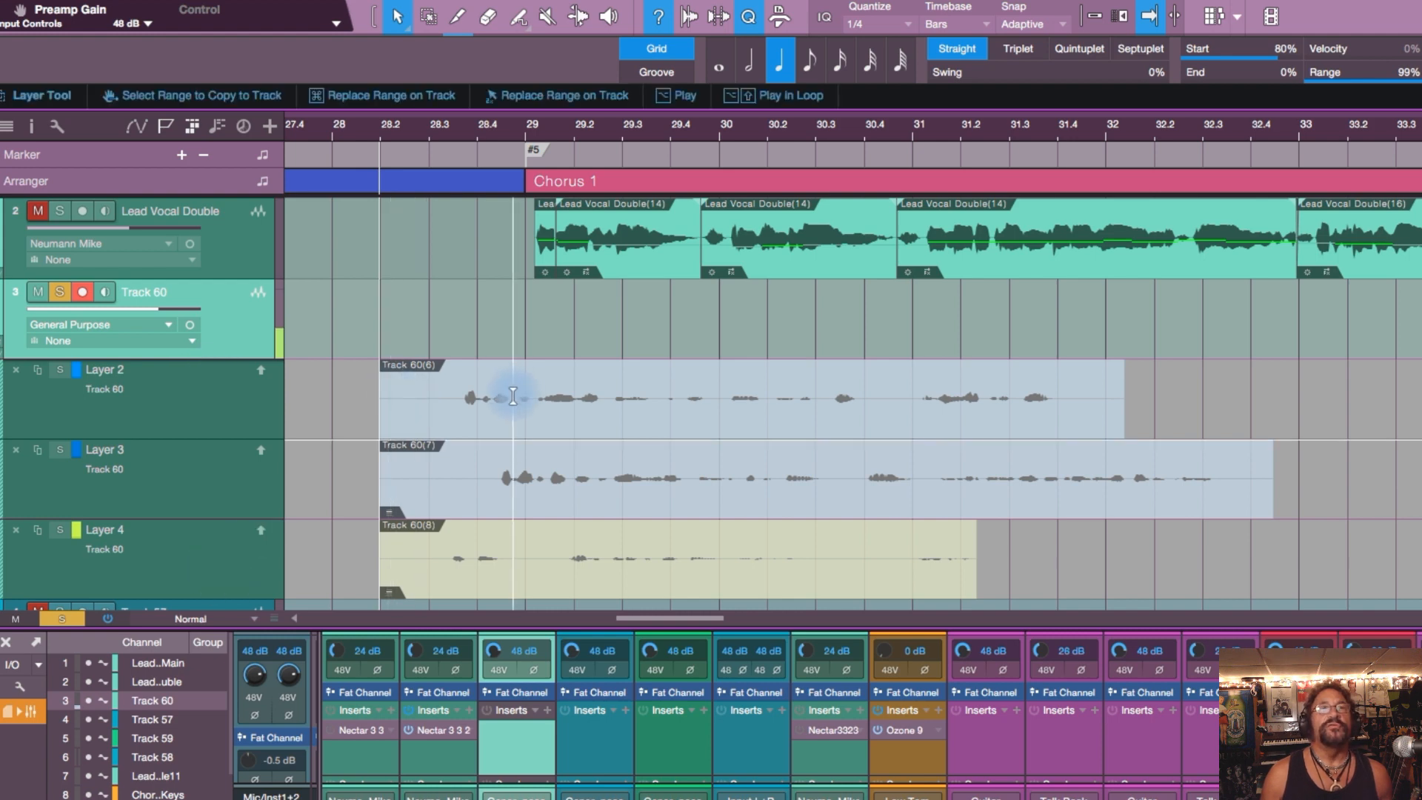
- Audition the starts of the Layer 2, Layer 3 and Layer 4 takes with the Listen Tool, and return to the Arrow Tool
{"action": "left_click", "coordinate": [605, 15]}
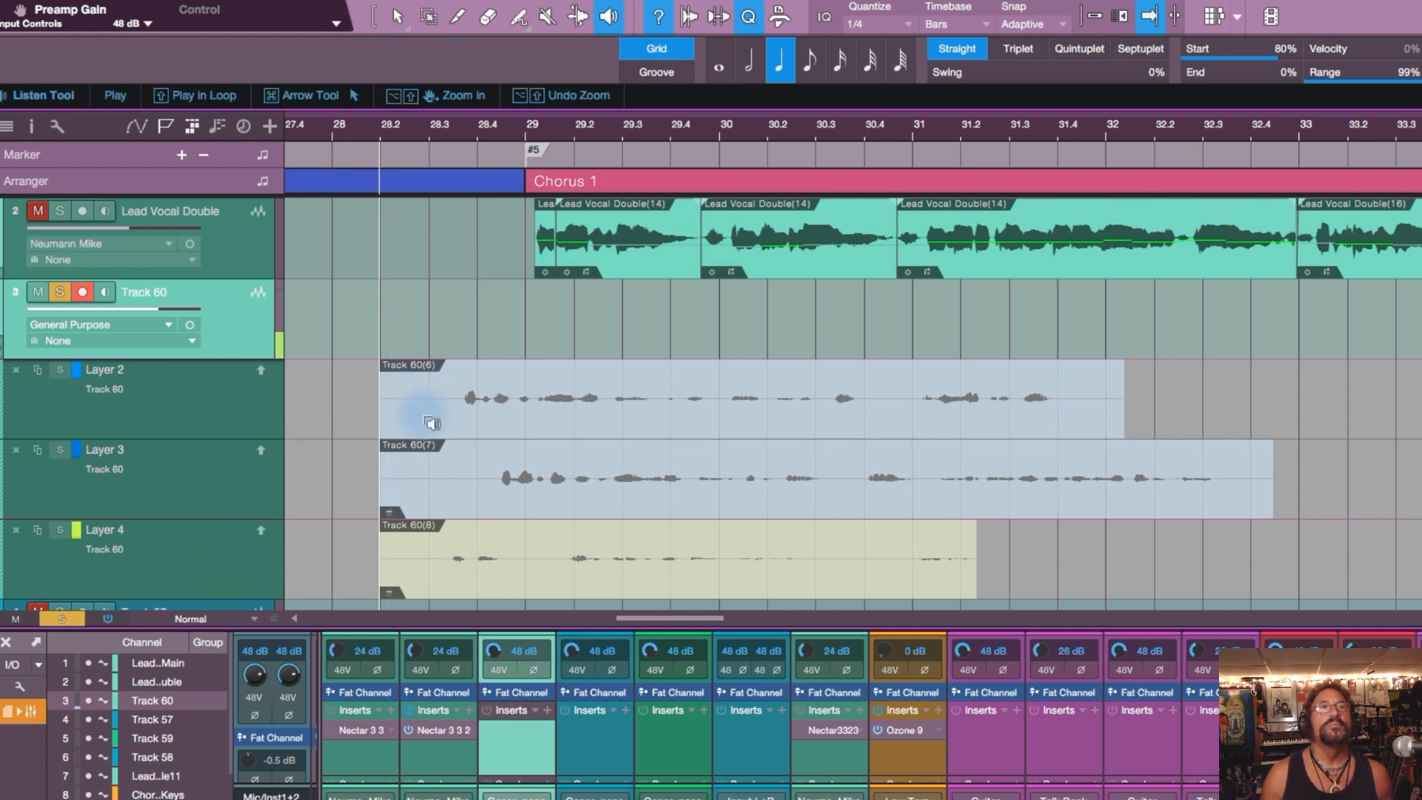
{"action": "left_click_drag", "start_coordinate": [453, 393], "coordinate": [518, 370]}
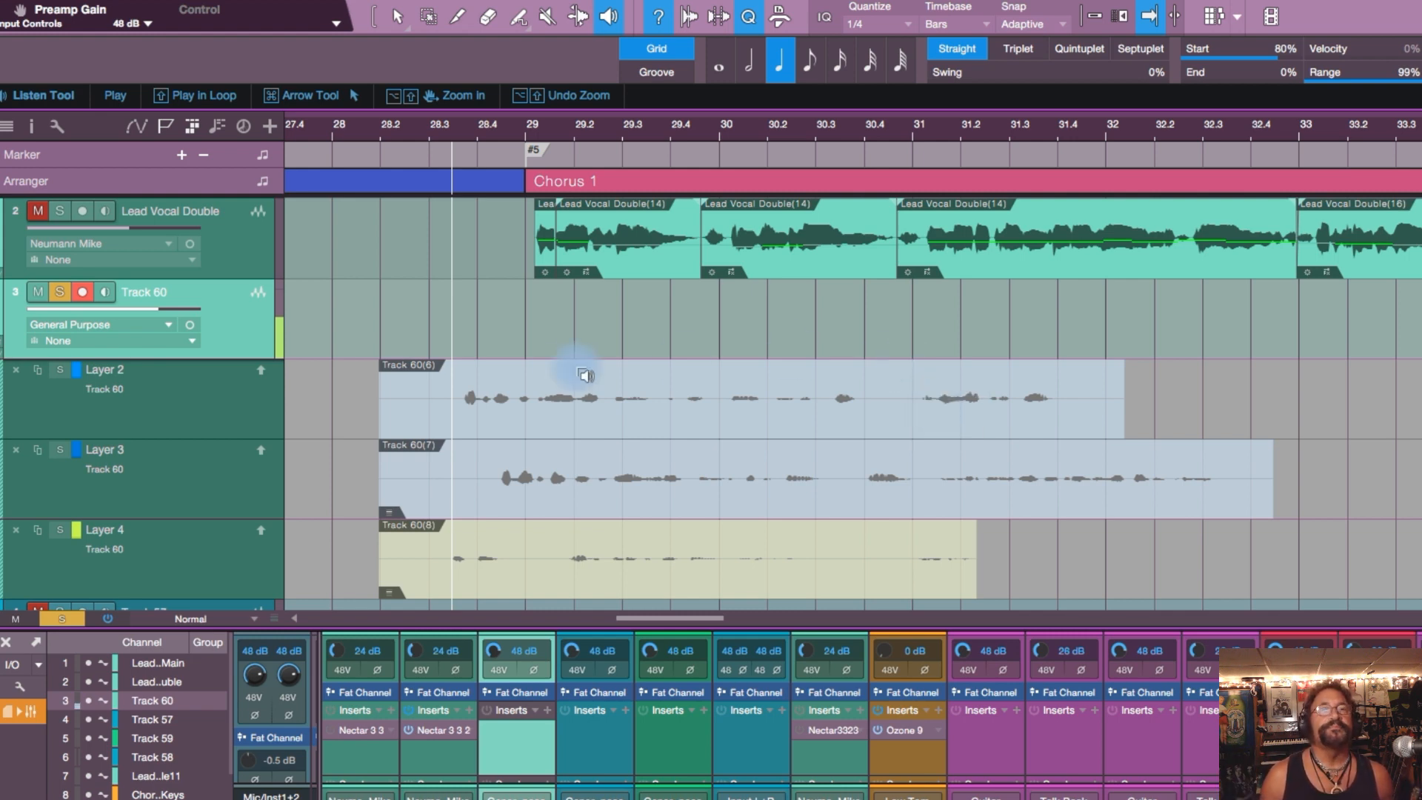
{"action": "left_click", "coordinate": [489, 472]}
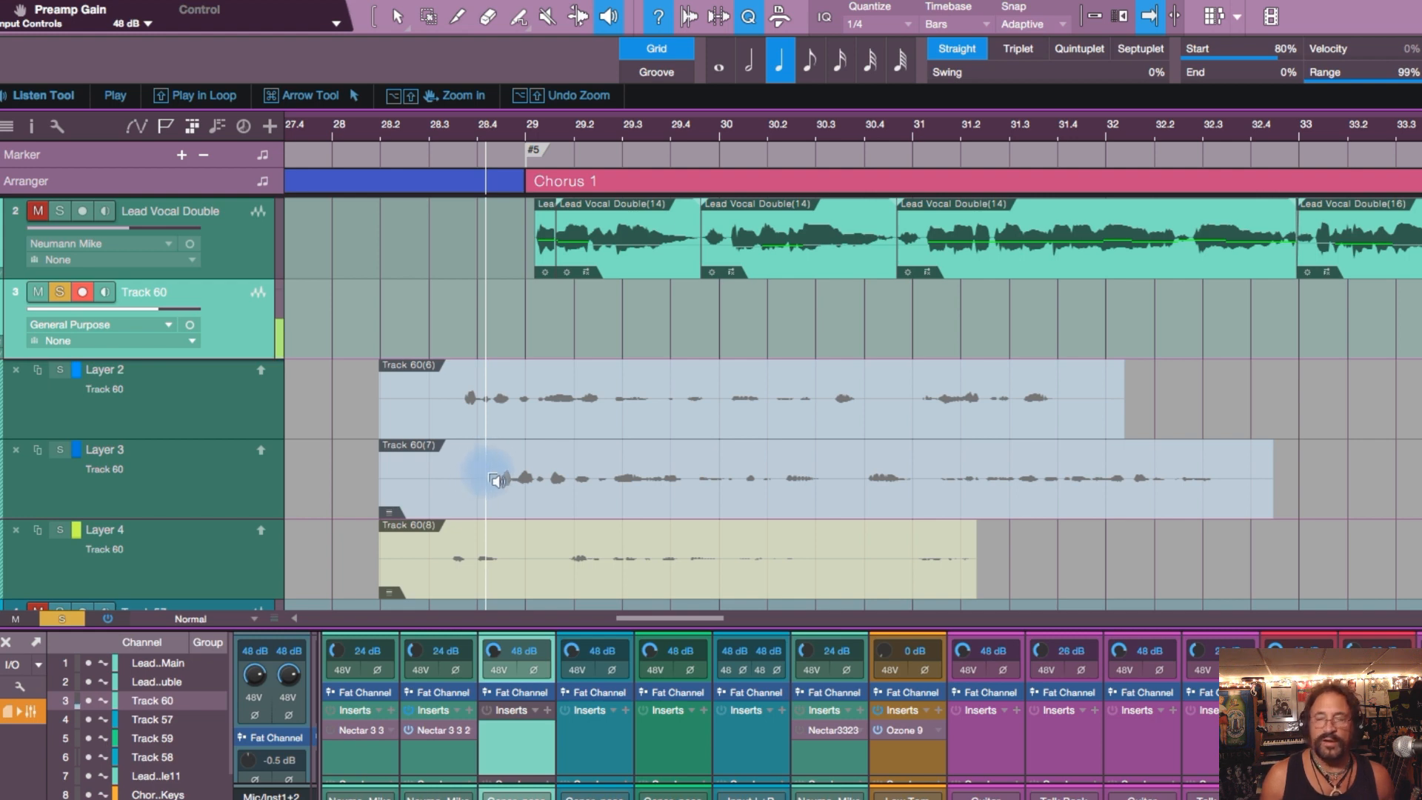
{"action": "left_click", "coordinate": [447, 556]}
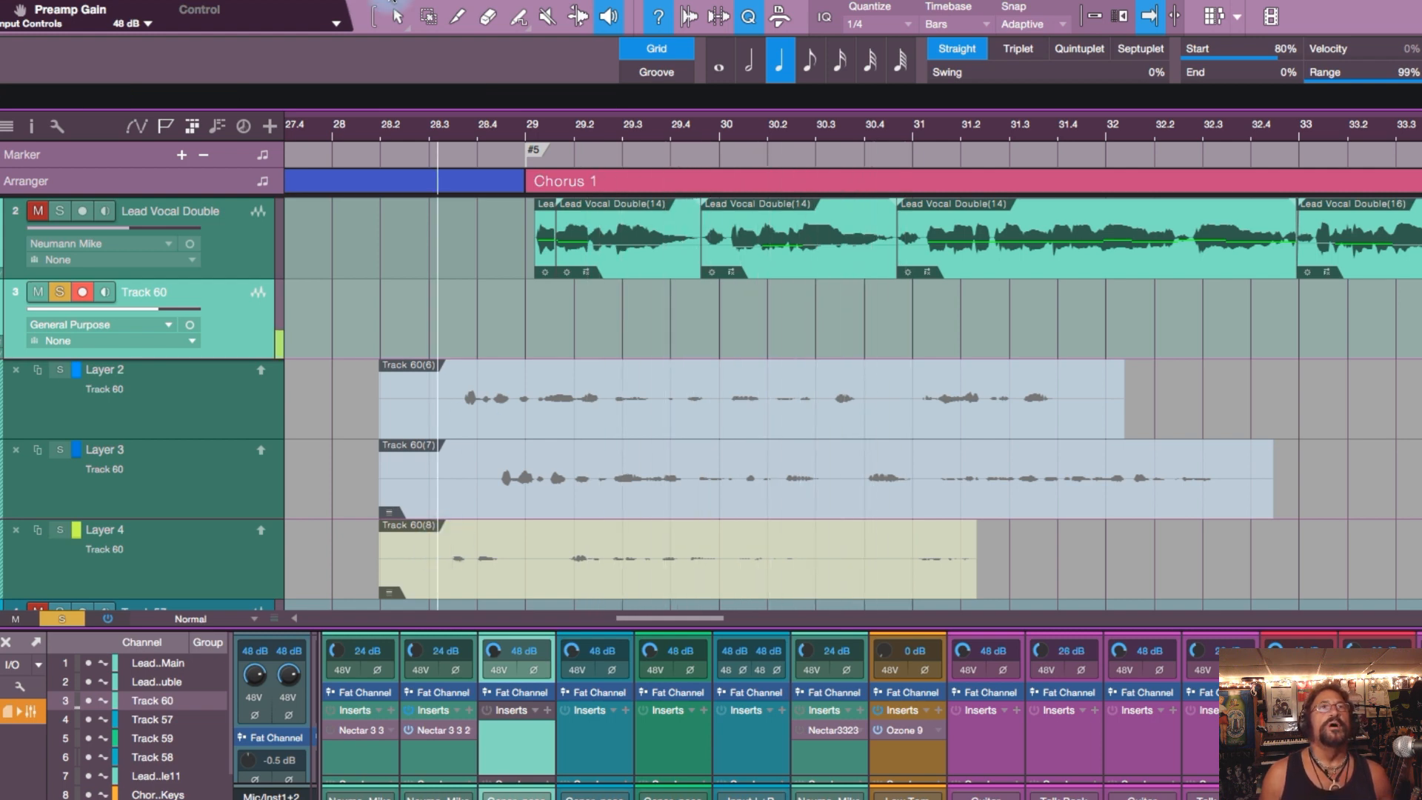
{"action": "left_click", "coordinate": [398, 16]}
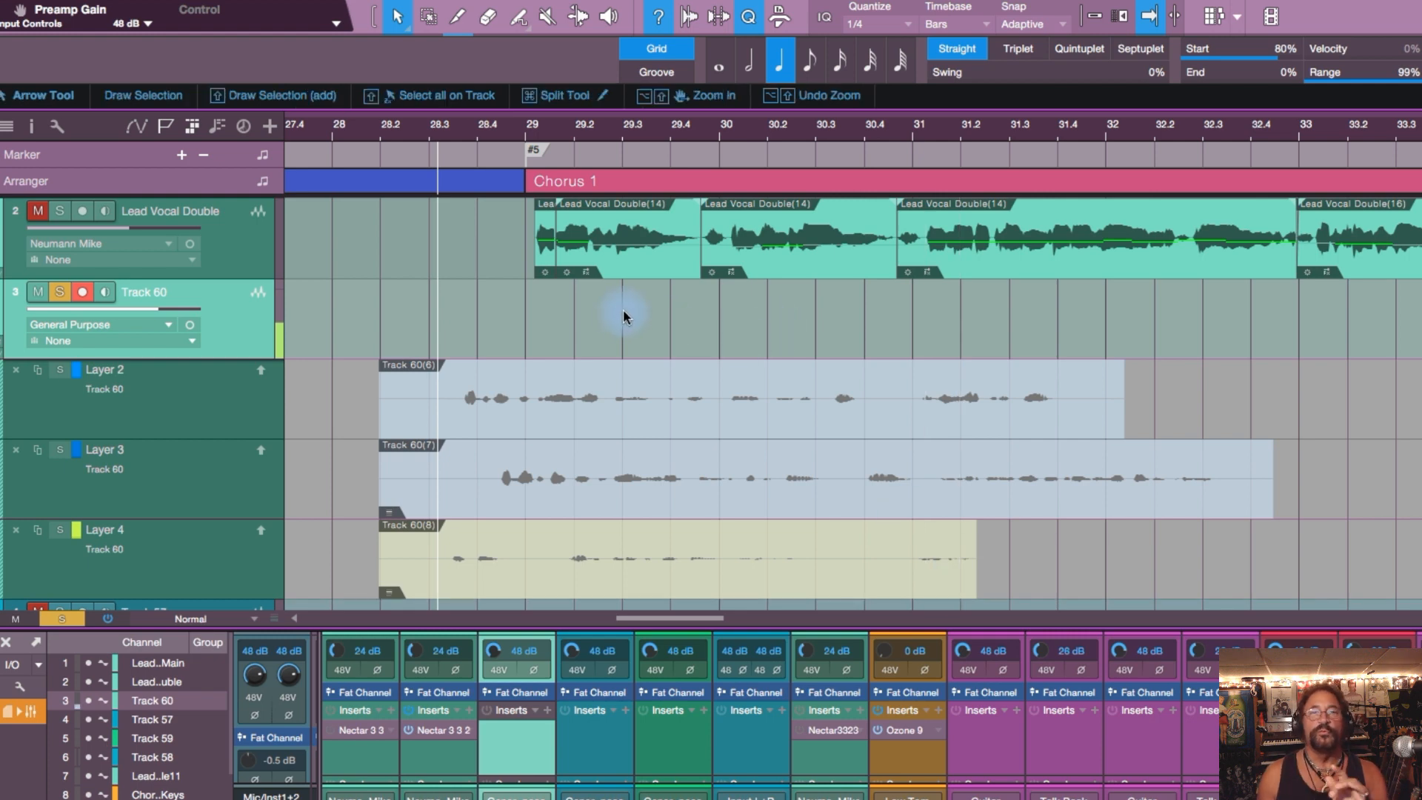
- Turn on Snap to Grid and test it by moving the playback cursor along Track 60 to 29.2
{"action": "left_click", "coordinate": [1091, 17]}
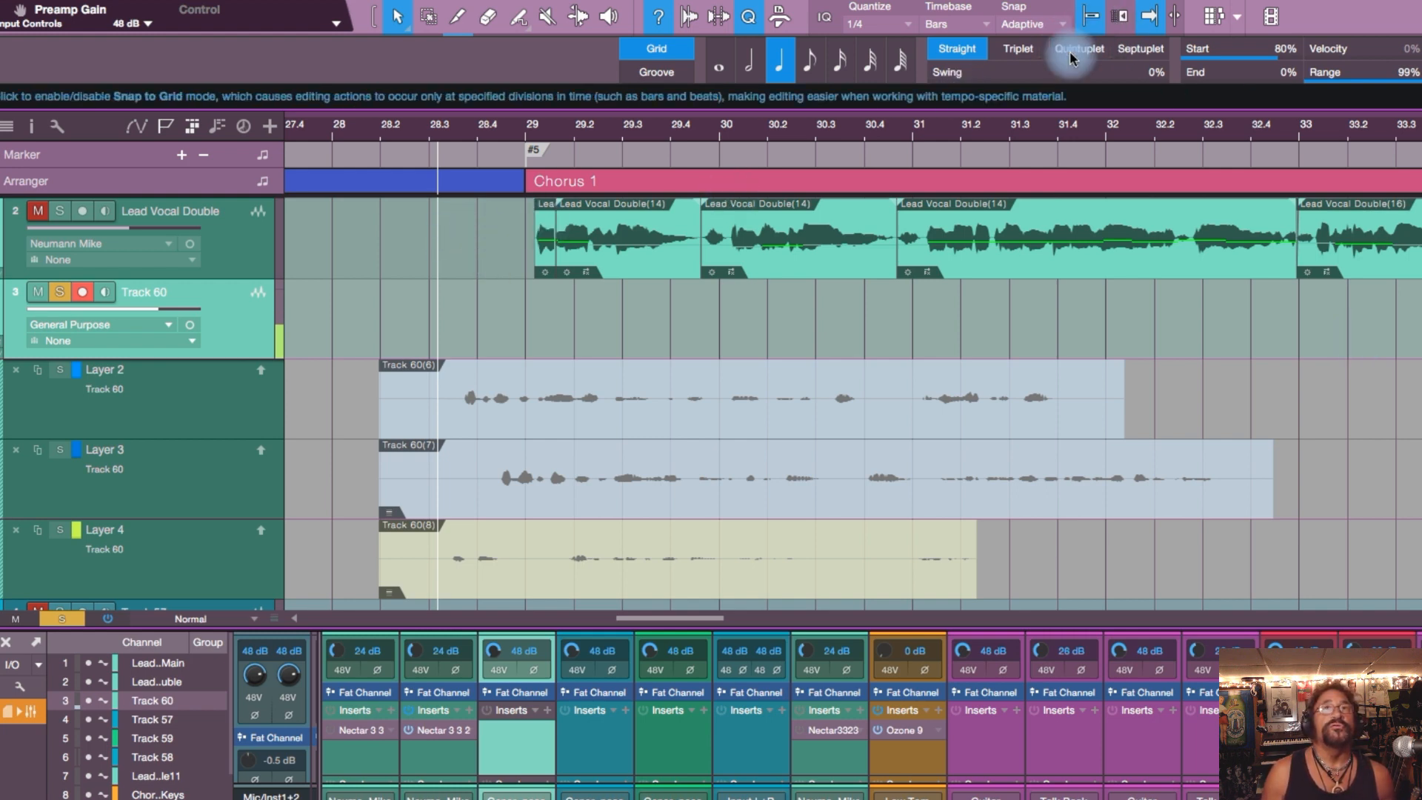
{"action": "left_click", "coordinate": [477, 318]}
{"action": "left_click", "coordinate": [562, 311]}
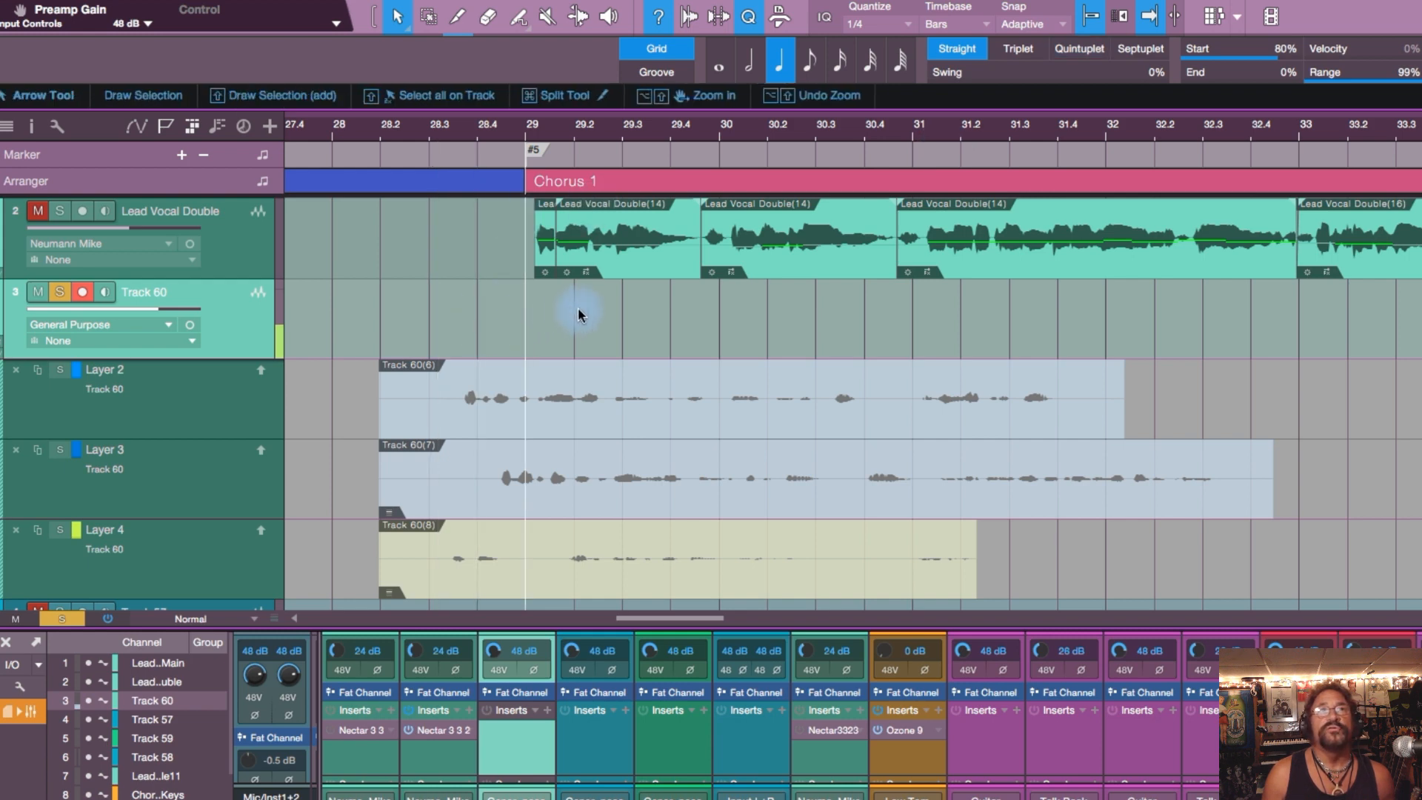
{"action": "left_click", "coordinate": [573, 311]}
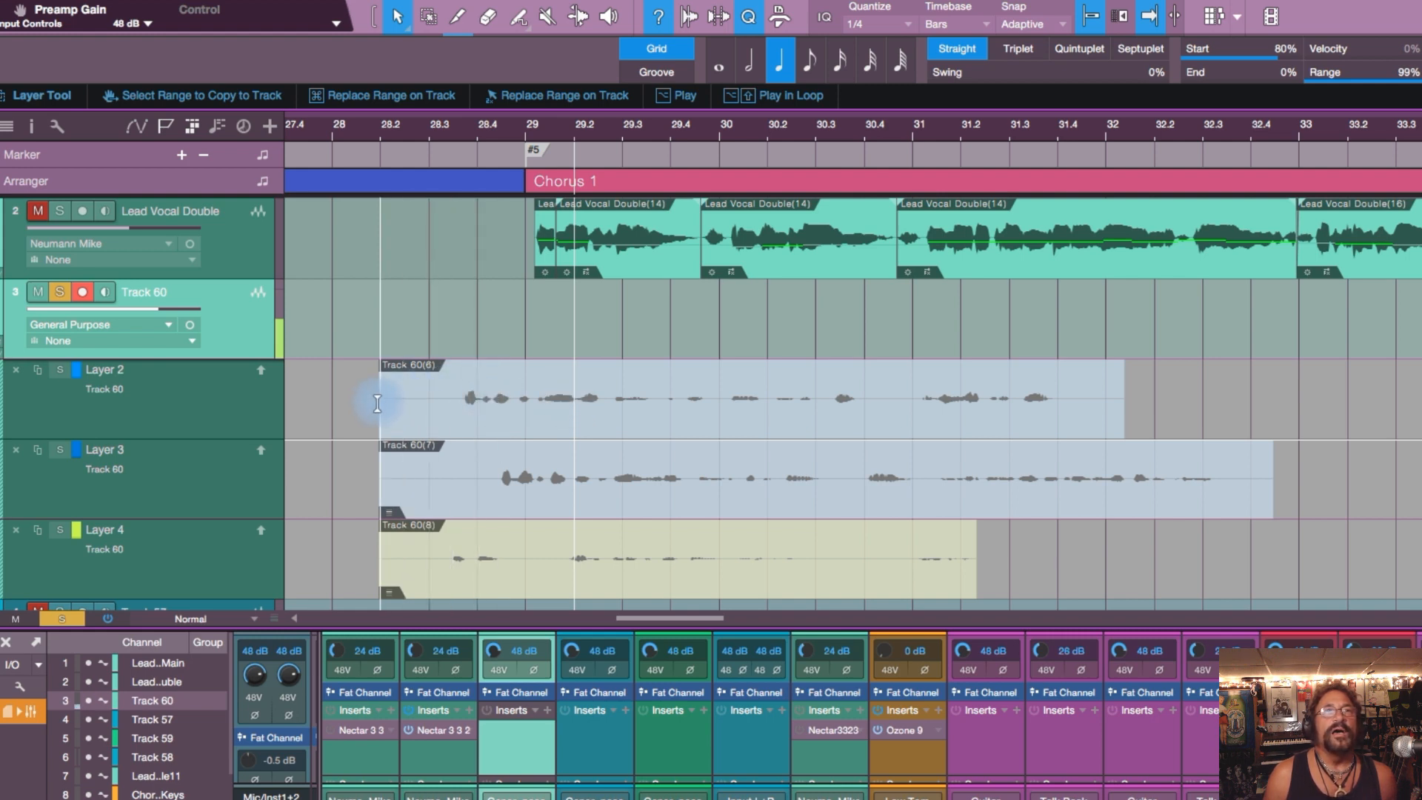
- Comp Track 60 from Layer 2 (28.2 to 29.3), Layer 4 (29.3 to 30.4) and Layer 3 (30.4 to the take's end)
{"action": "left_click_drag", "start_coordinate": [406, 403], "coordinate": [622, 407]}
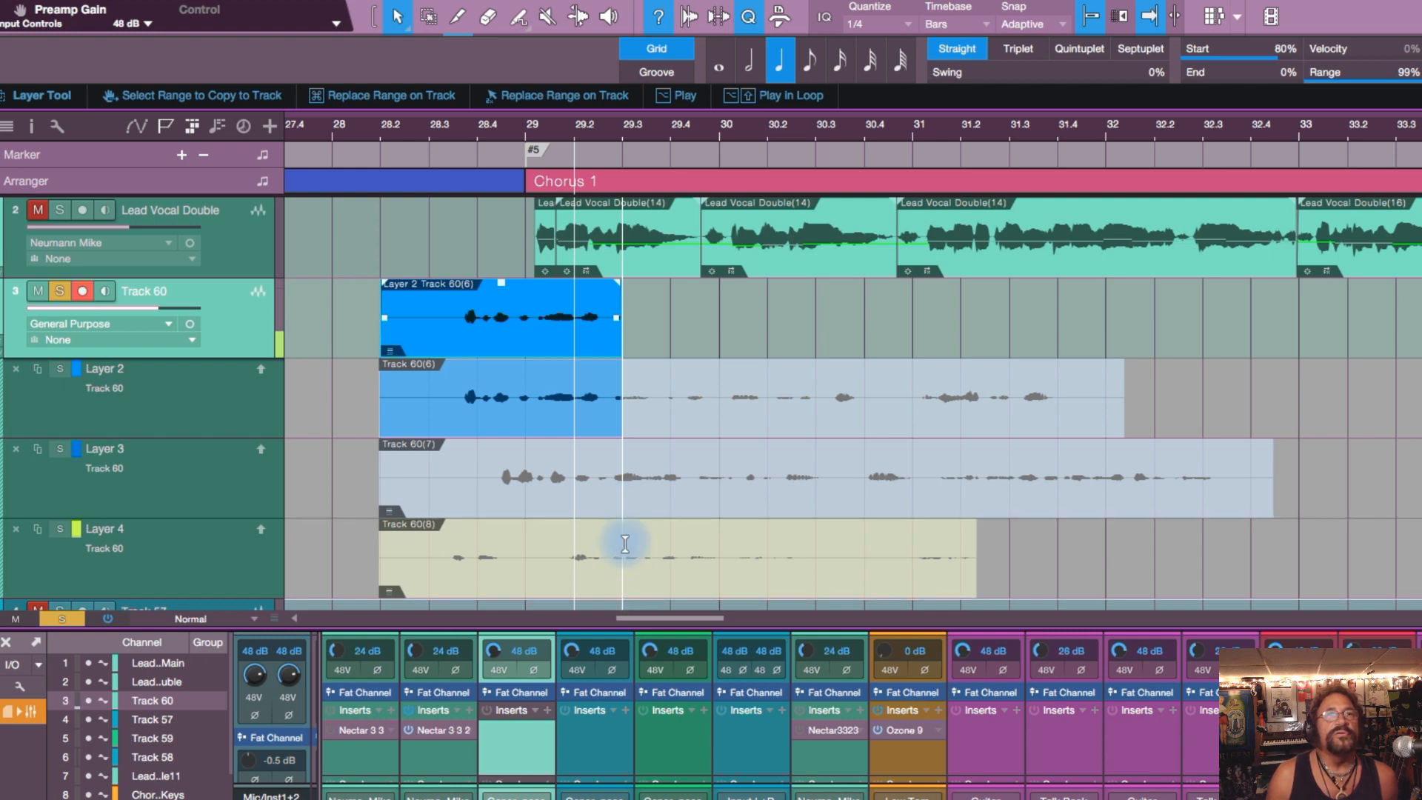
{"action": "left_click_drag", "start_coordinate": [625, 544], "coordinate": [850, 544]}
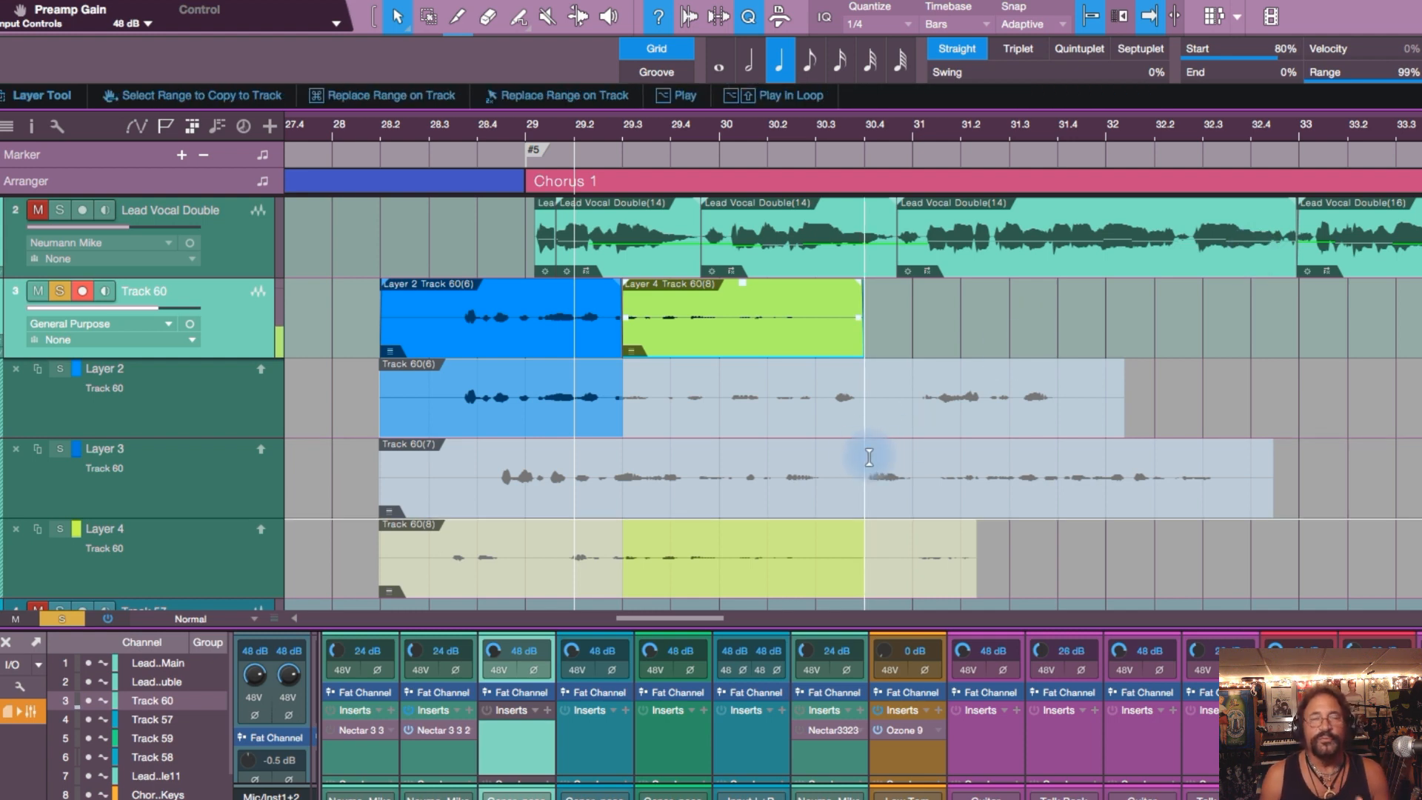
{"action": "left_click_drag", "start_coordinate": [869, 457], "coordinate": [1272, 471]}
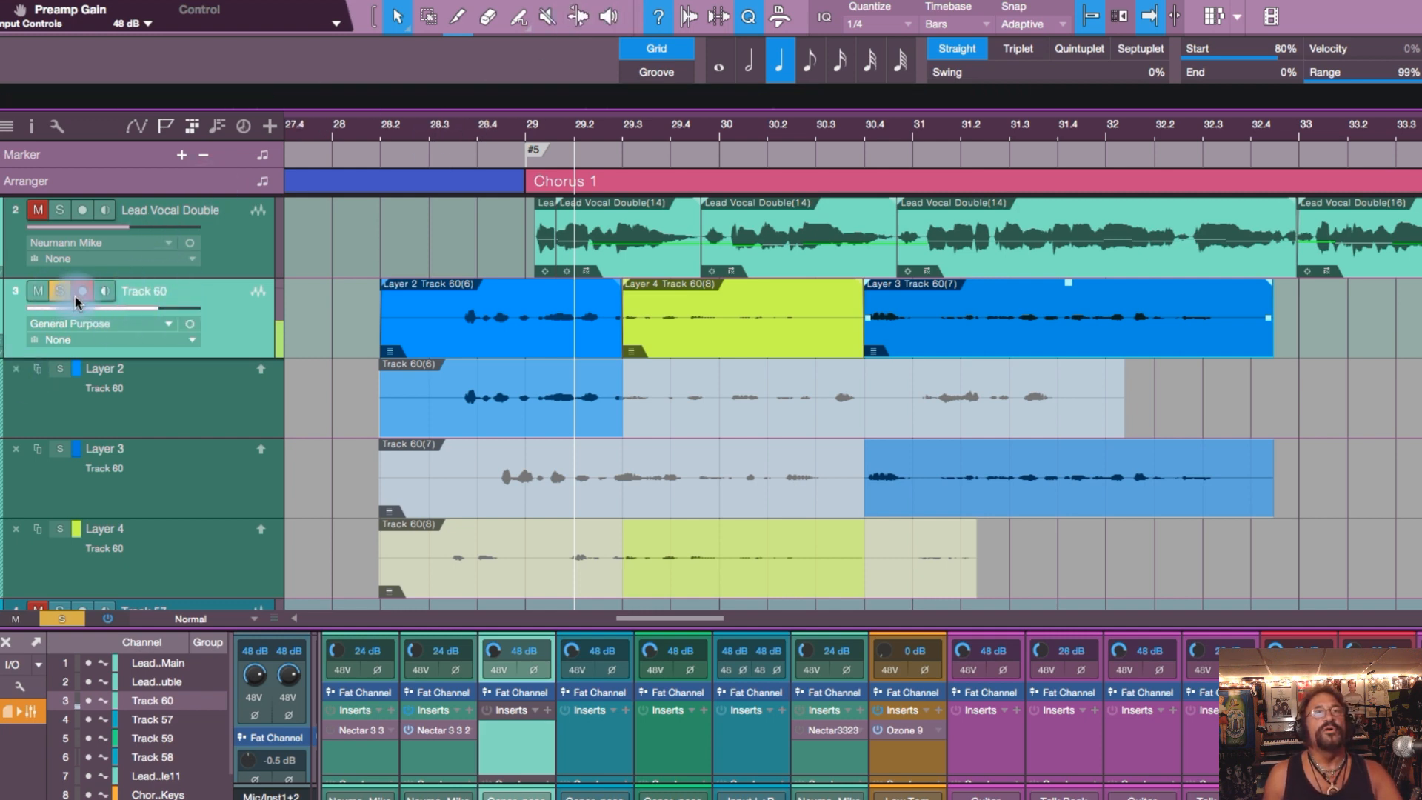
- Play back the comp from 28.2 and set a loop range from 29.3 to 32
{"action": "left_click", "coordinate": [379, 237]}
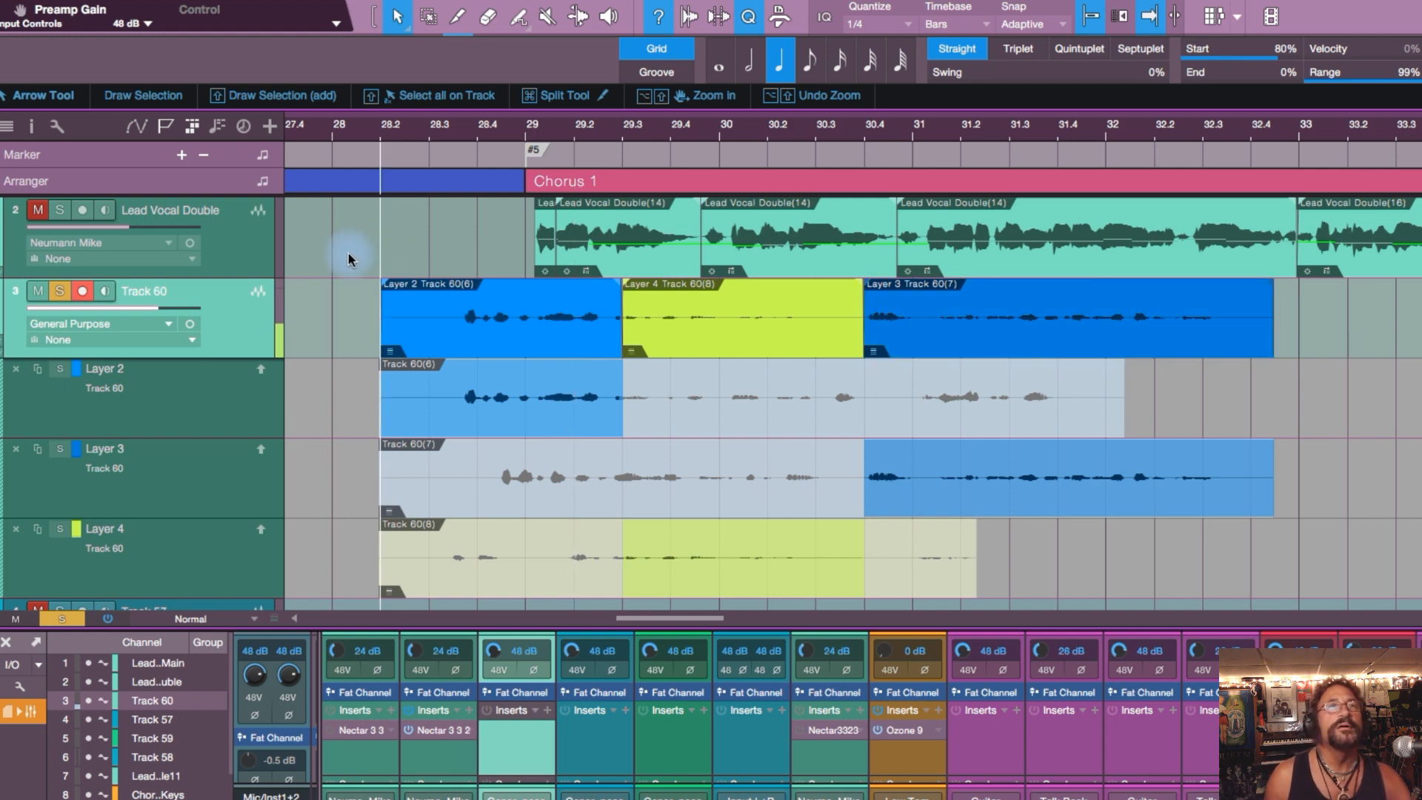
{"action": "key", "text": "space"}
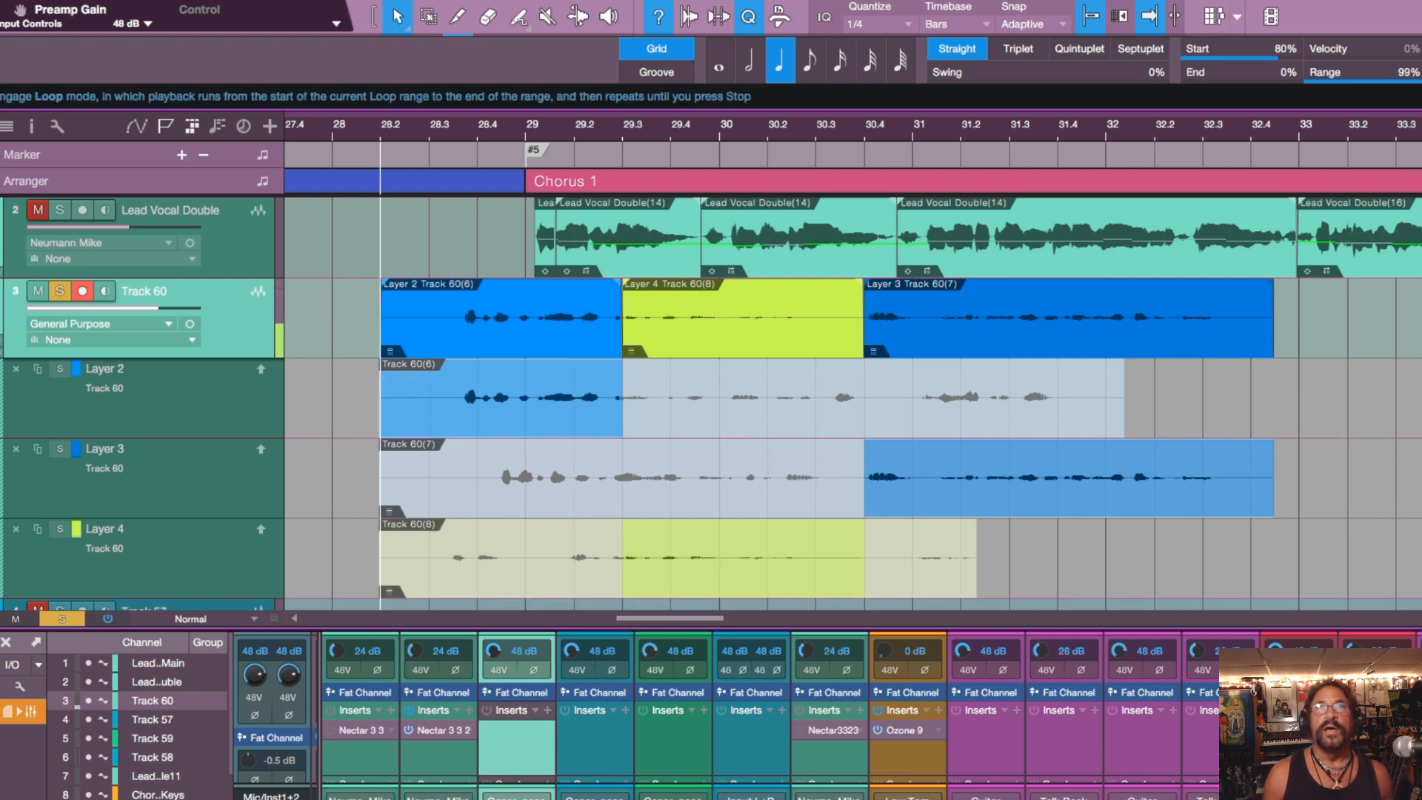
{"action": "left_click_drag", "start_coordinate": [646, 106], "coordinate": [1105, 104]}
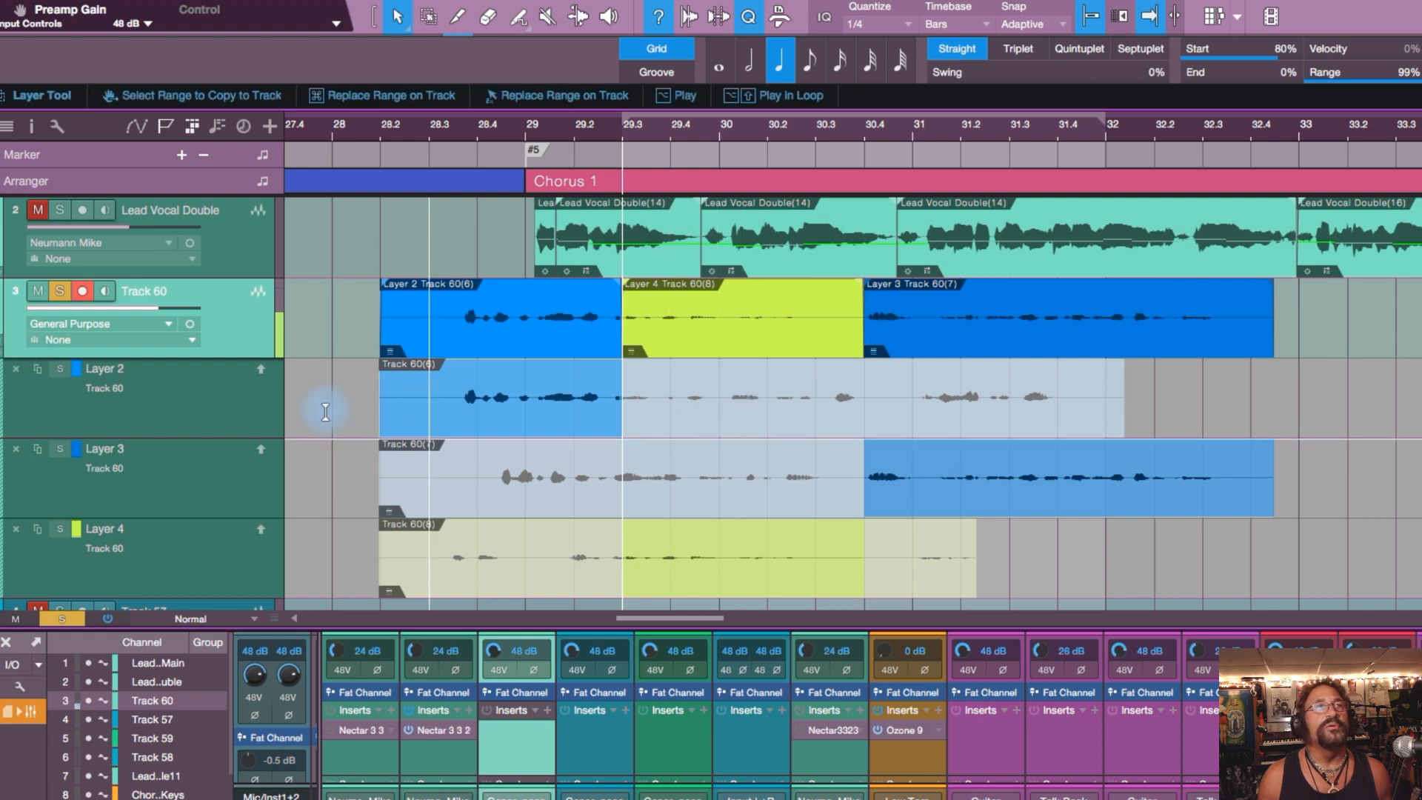
- Look over the options available for Layer 2, and collapse the layers of Track 60
{"action": "right_click", "coordinate": [238, 414]}
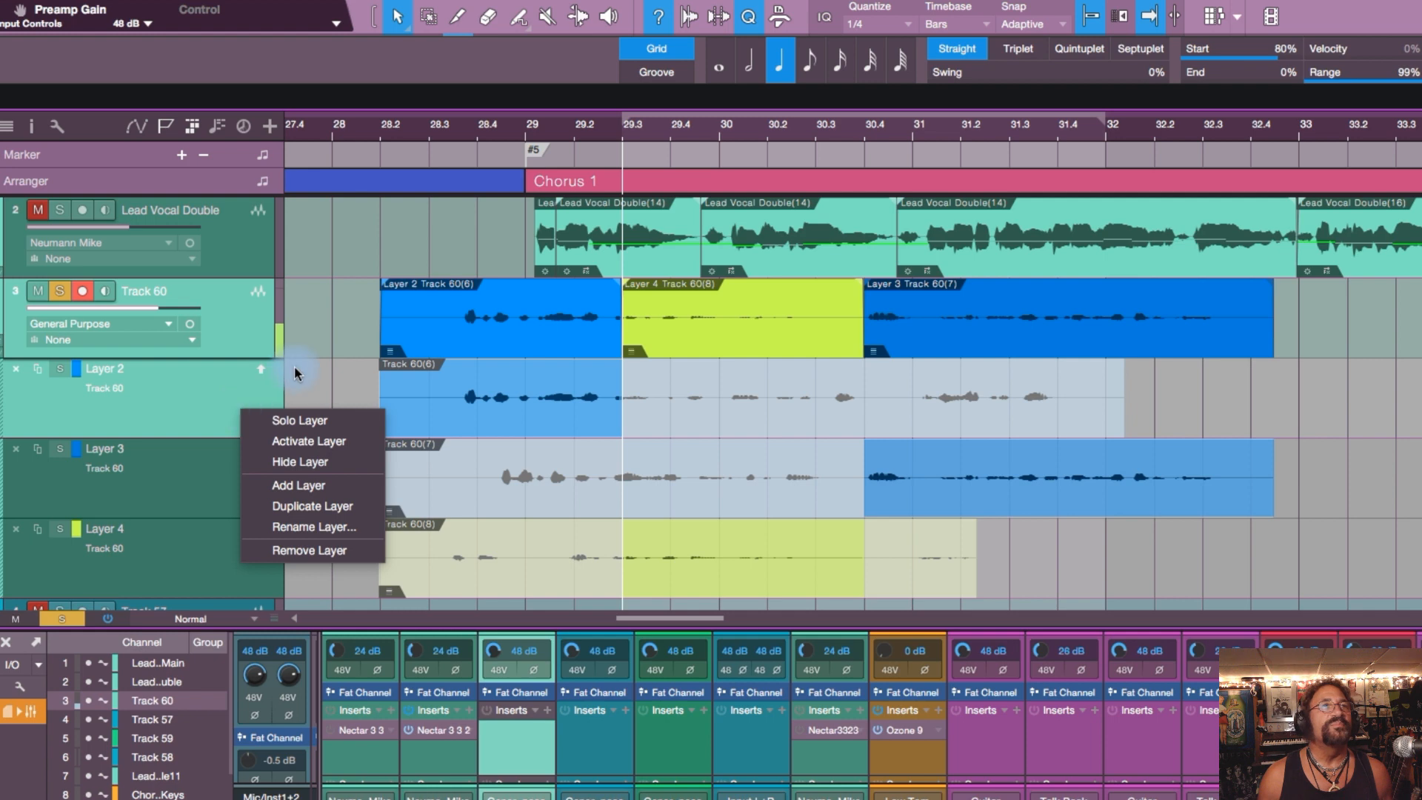
{"action": "left_click", "coordinate": [332, 353]}
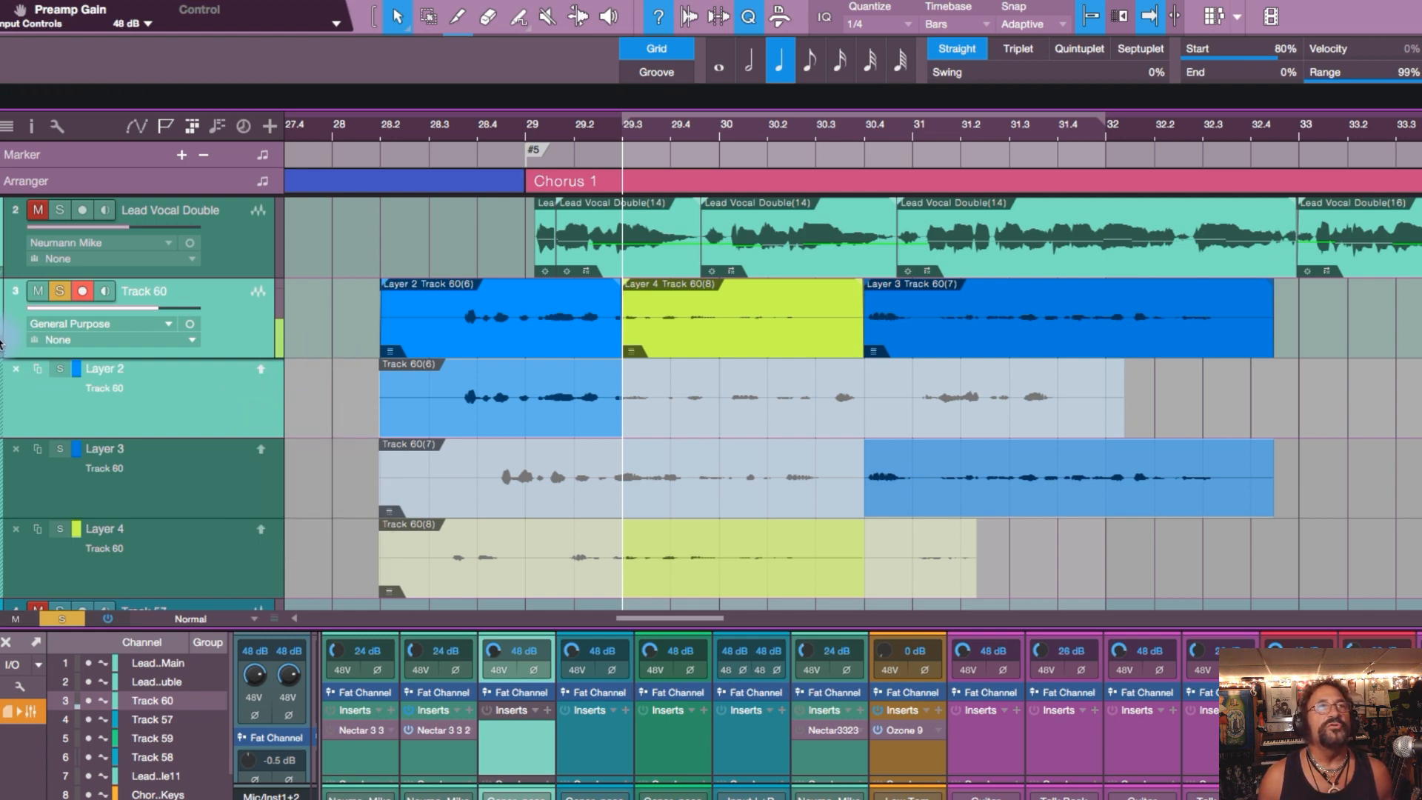
{"action": "left_click", "coordinate": [1, 347]}
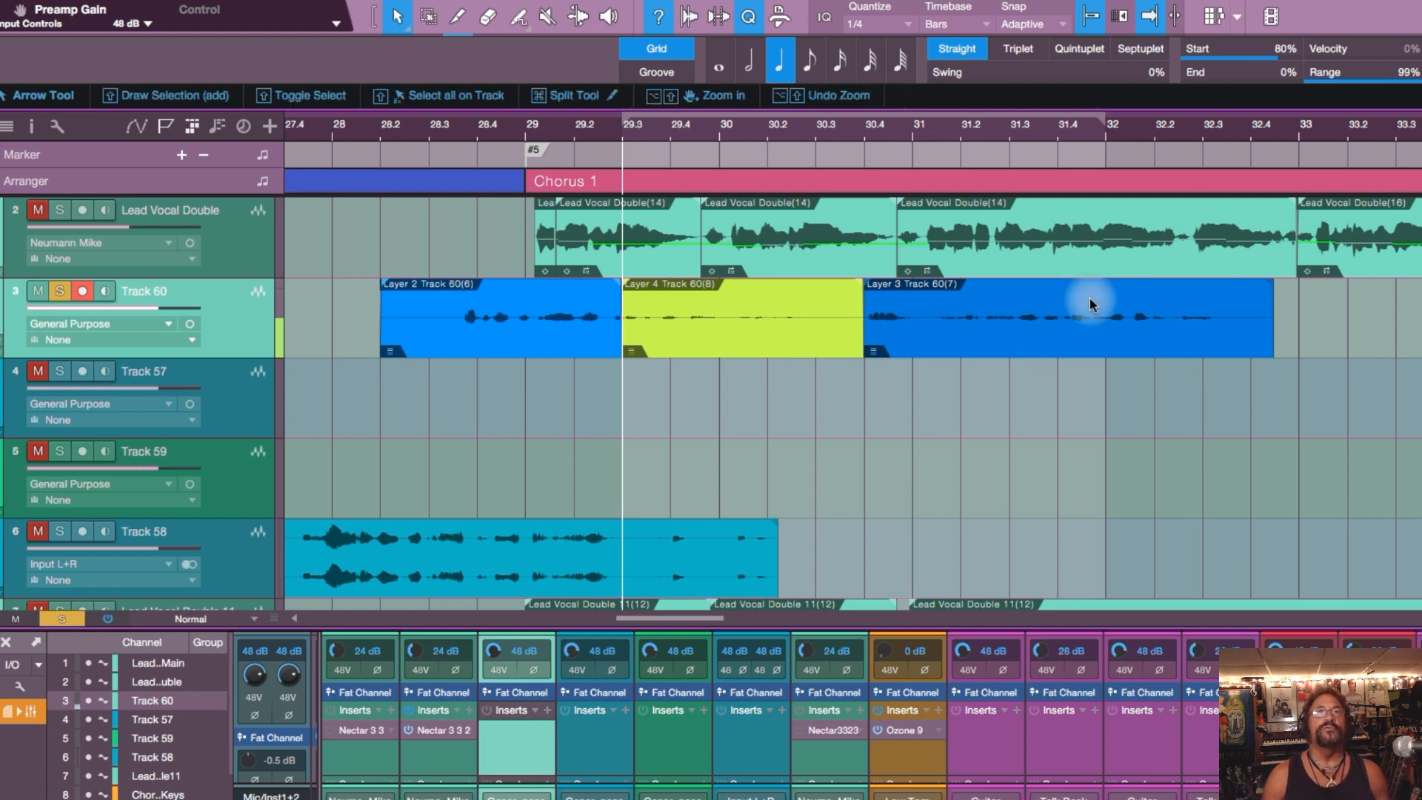